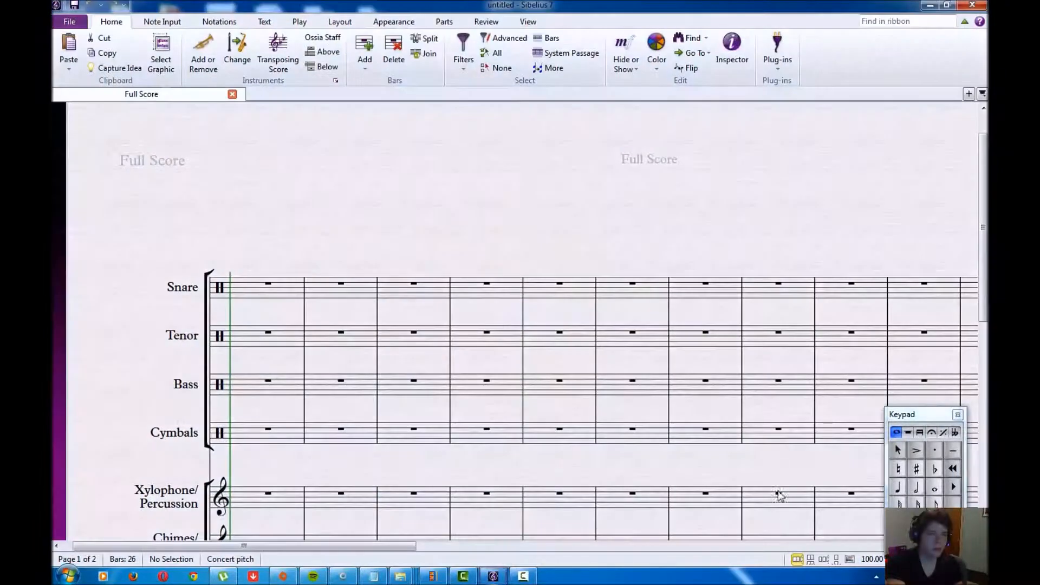
Move the floating Keypad clear of the lower staves and review the commands for note input, notations, text, playback, layout, appearance, parts, review and view
drag(939, 422, 935, 136)
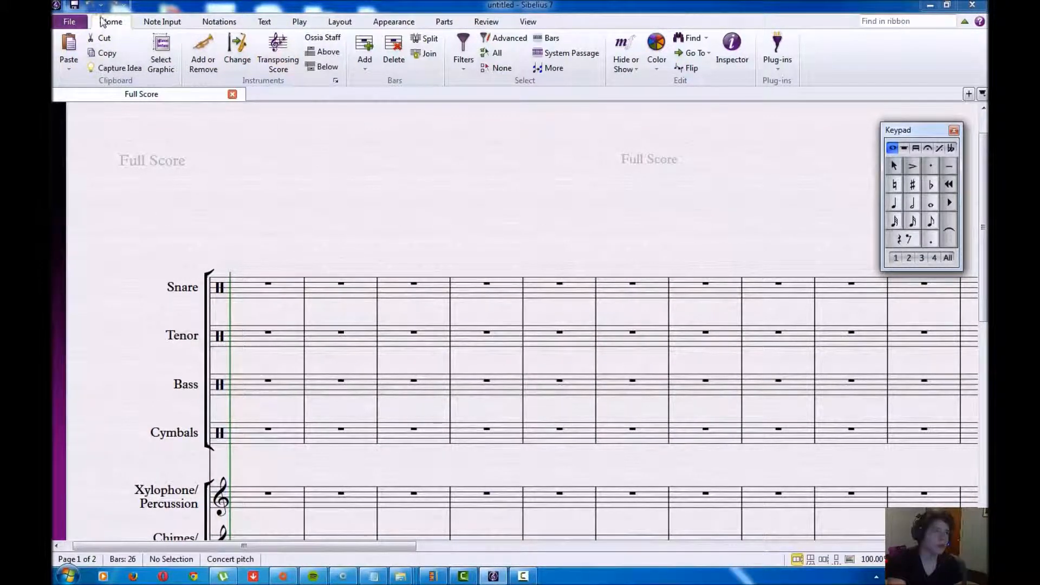
click(172, 21)
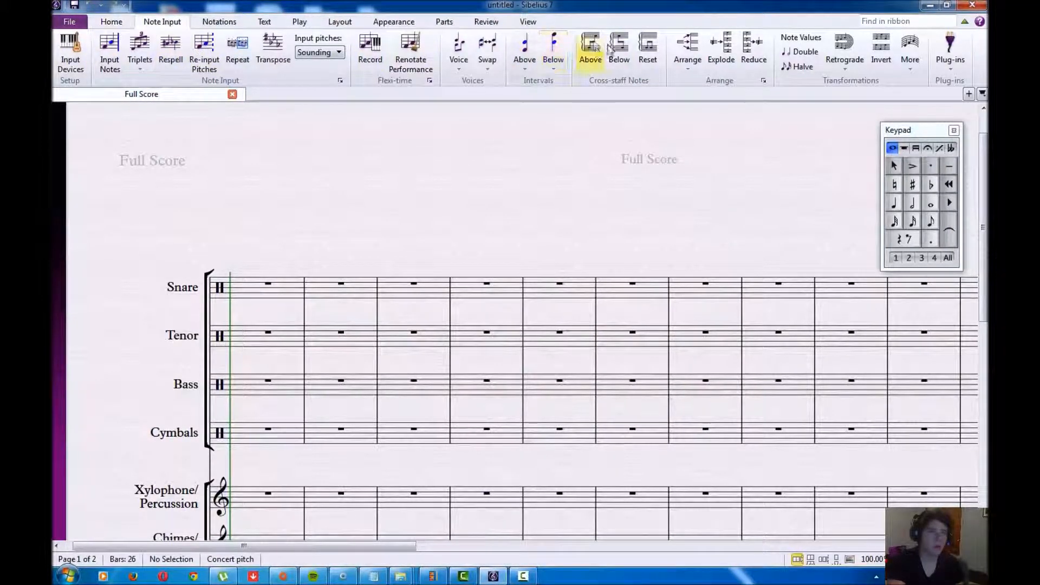
click(209, 24)
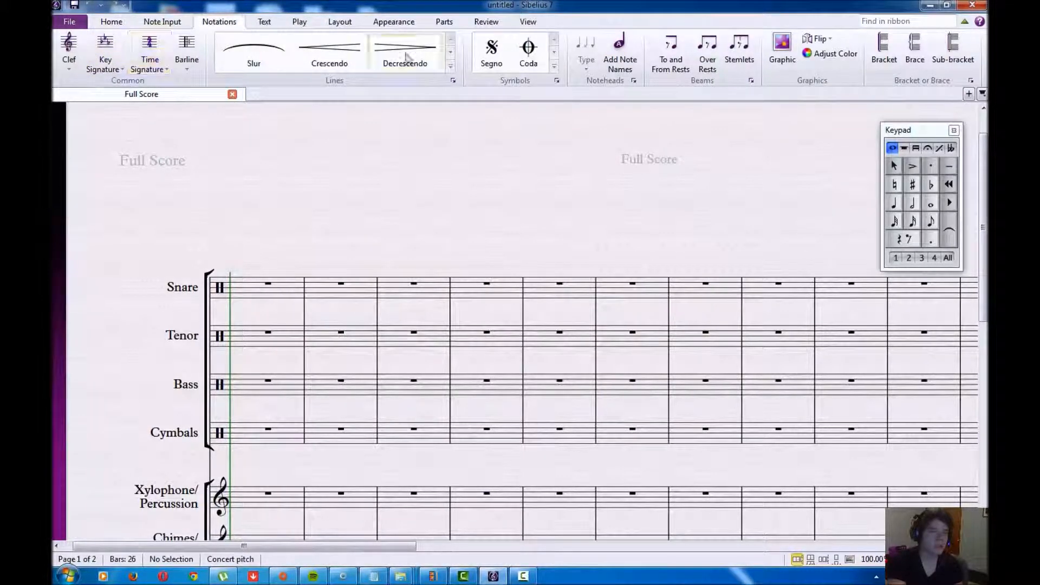
click(256, 26)
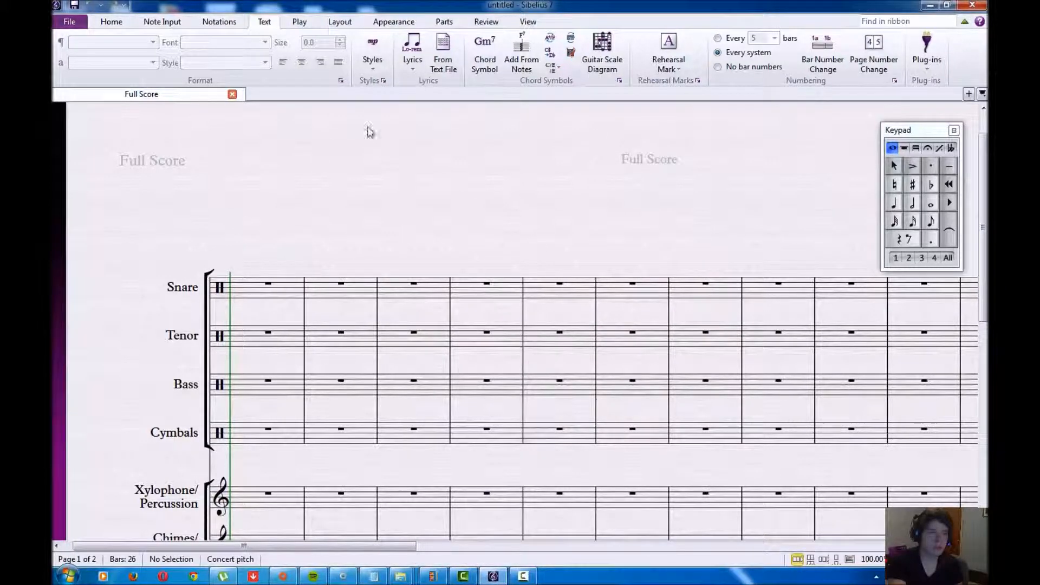
click(299, 22)
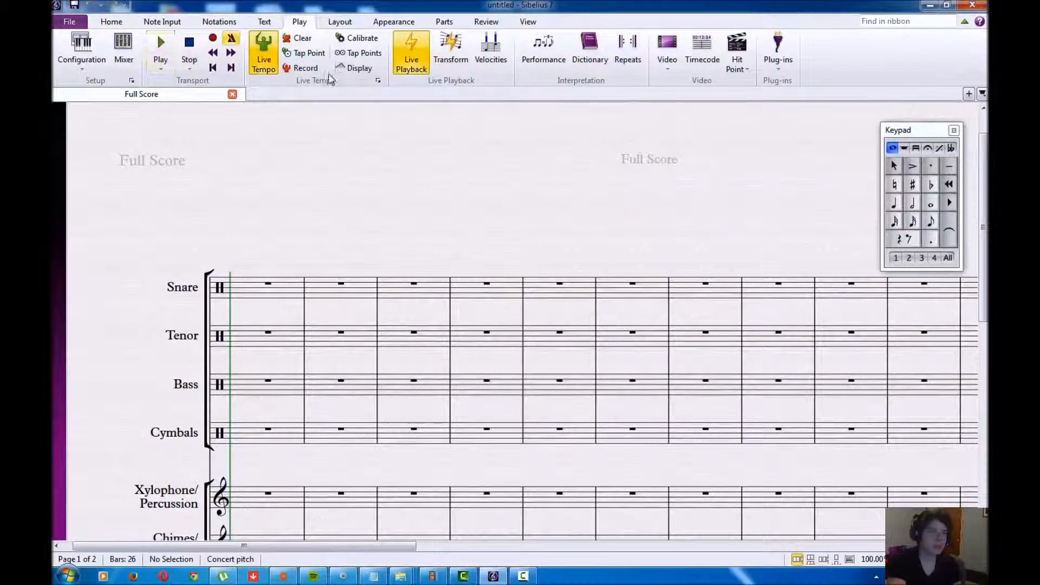
click(340, 21)
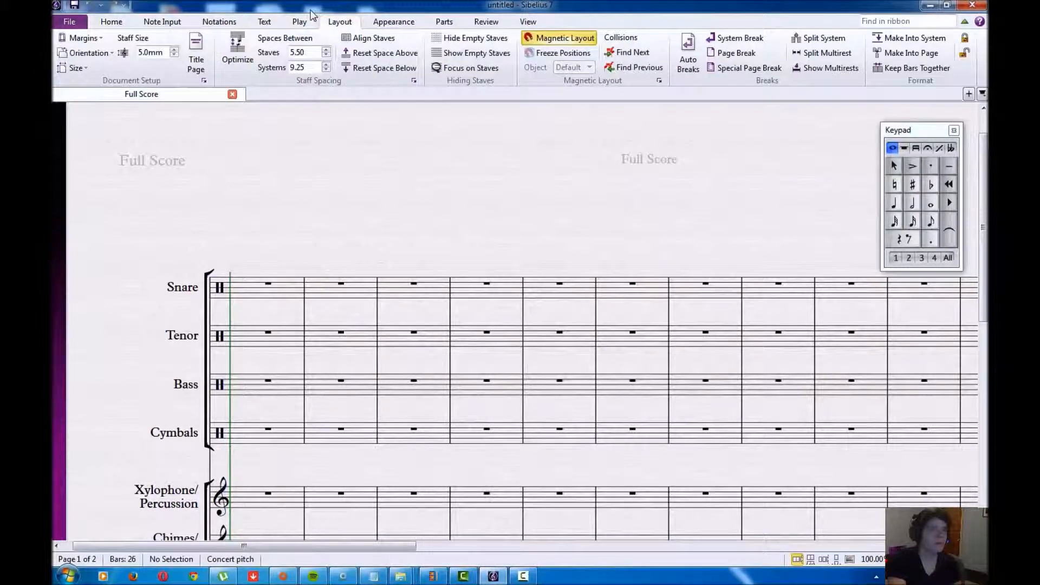
click(400, 22)
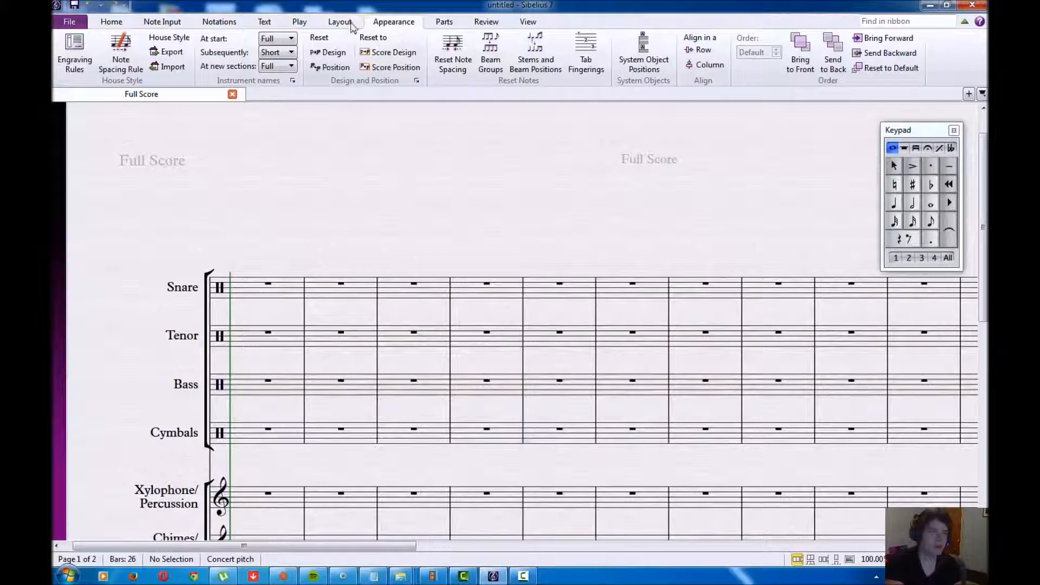
click(455, 23)
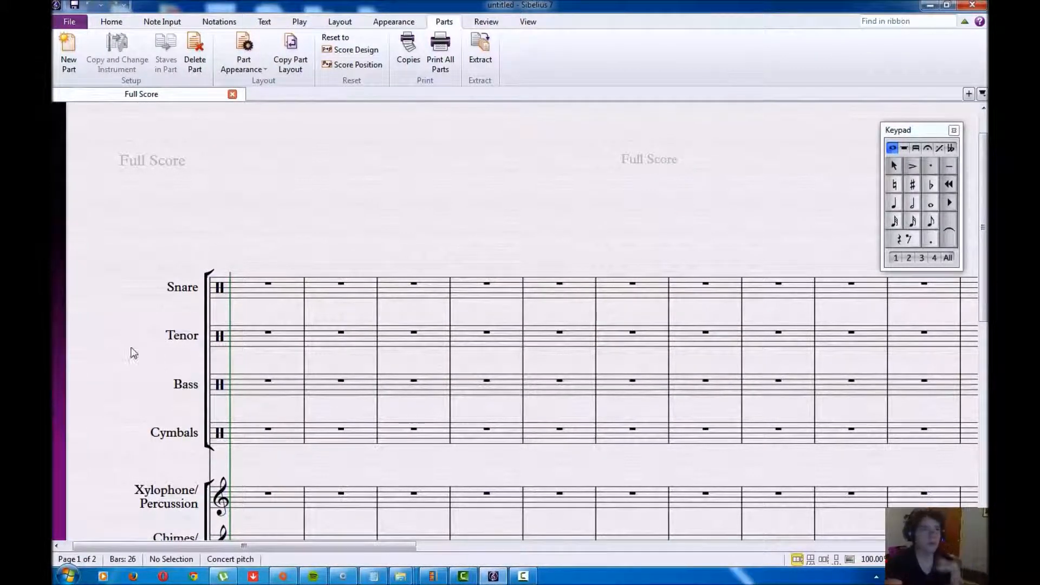
scroll(191, 352, down, 3)
scroll(191, 352, down, 2)
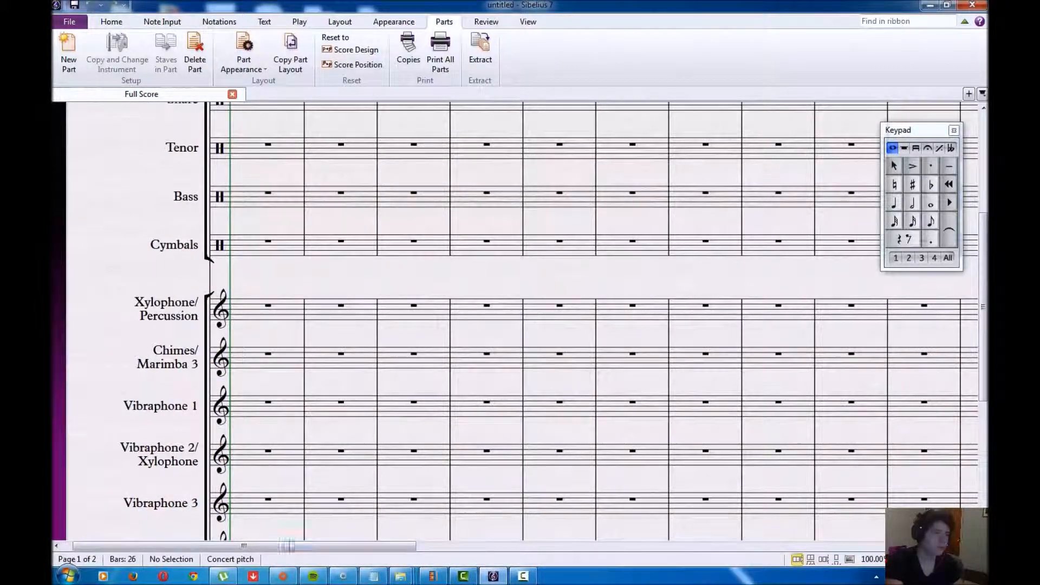
scroll(232, 434, up, 5)
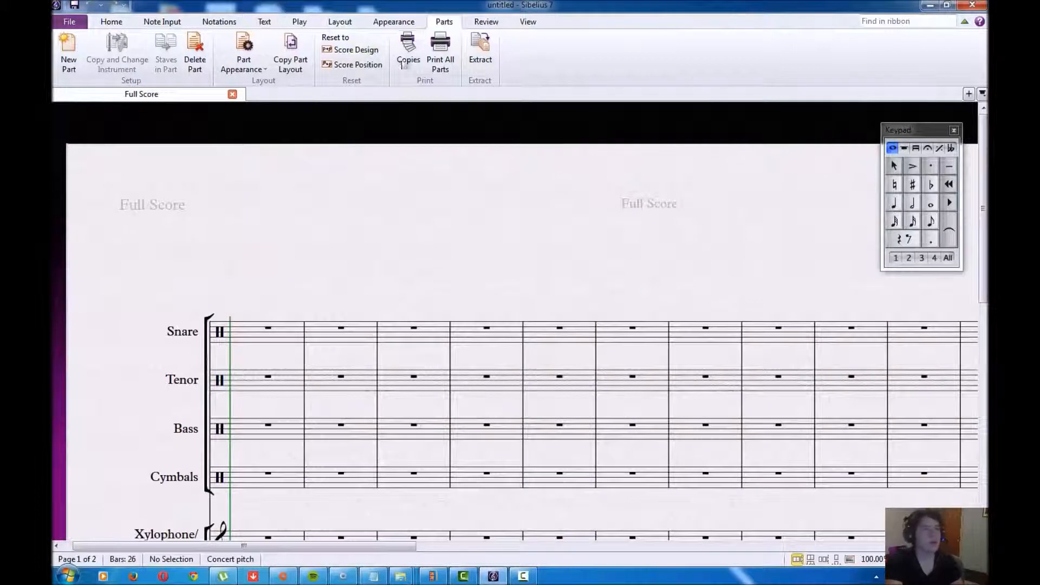
click(483, 22)
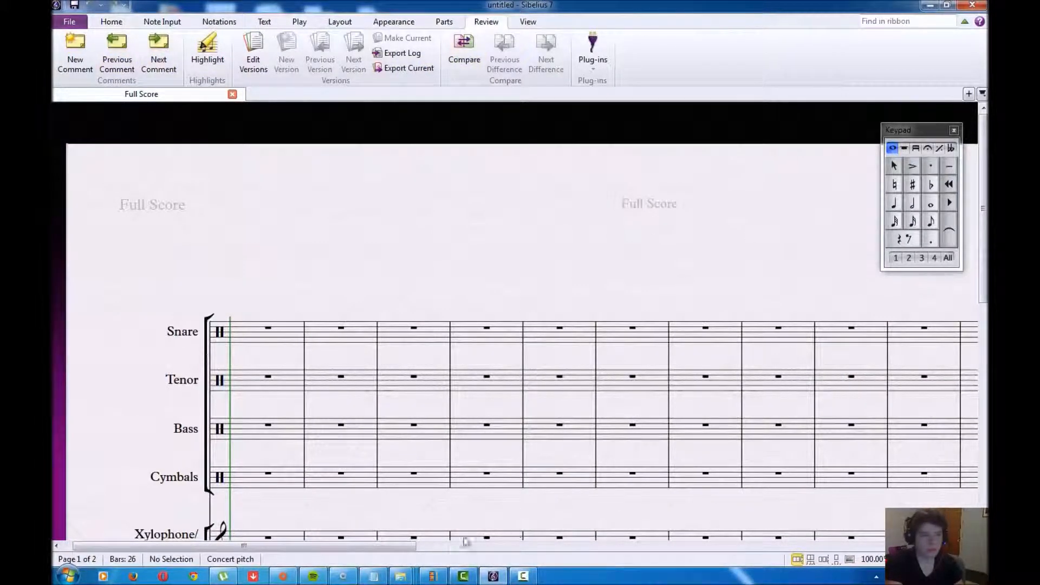
click(529, 22)
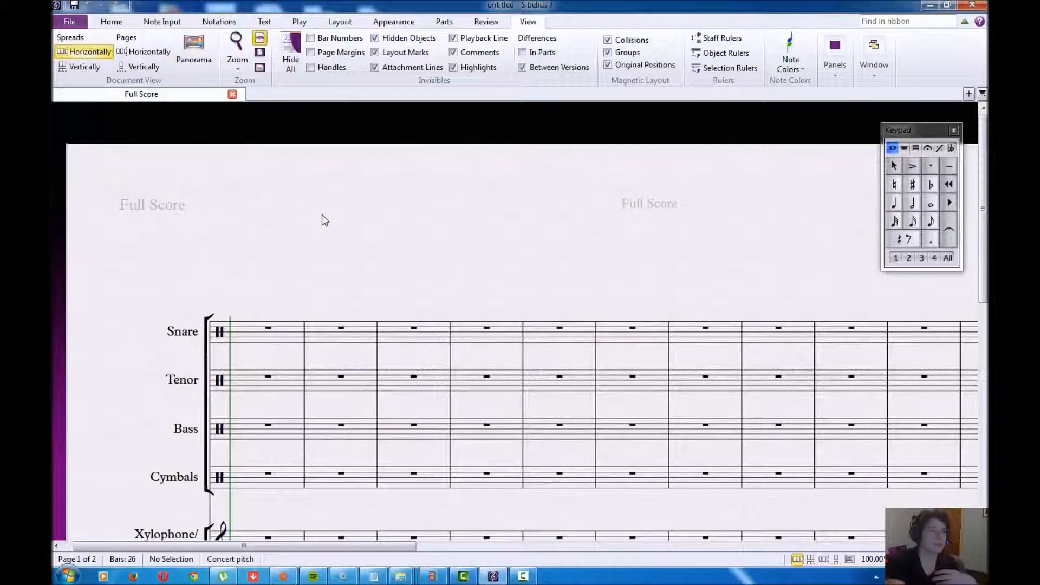
Look over the instrument staves from Snare to Timpani and the range of clefs available for them
scroll(321, 216, down, 5)
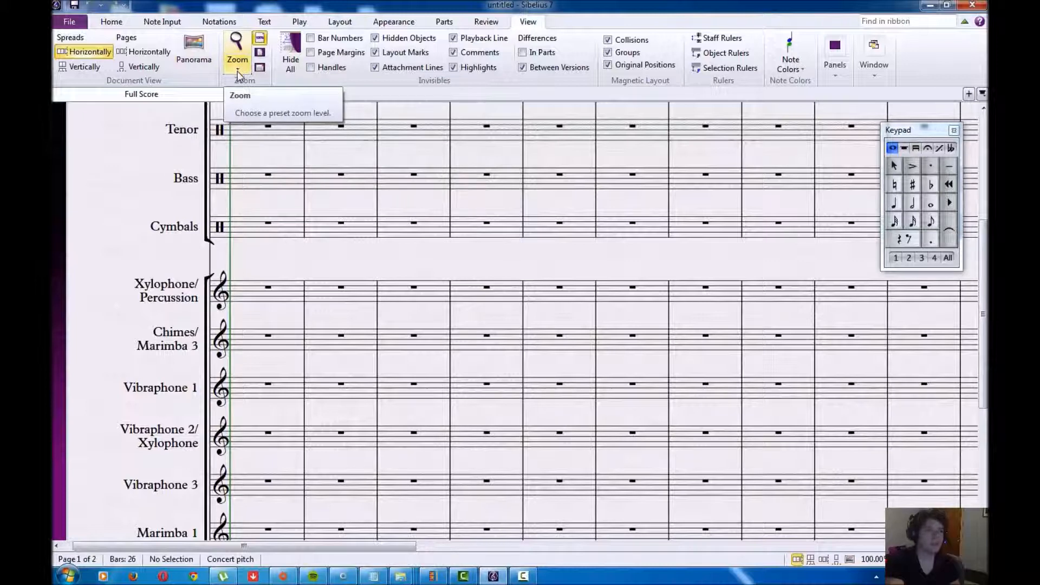
click(227, 22)
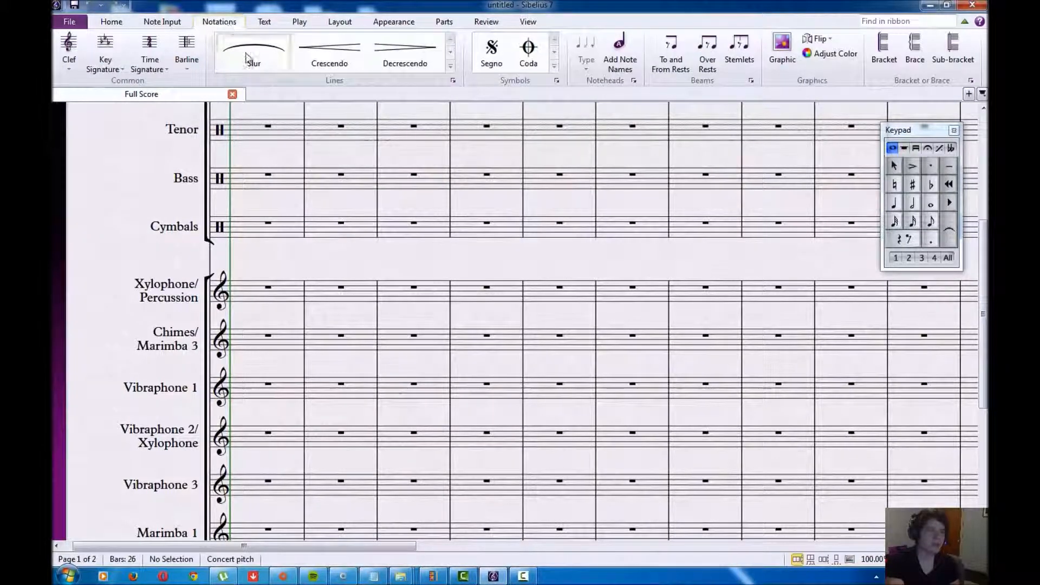
scroll(235, 134, down, 3)
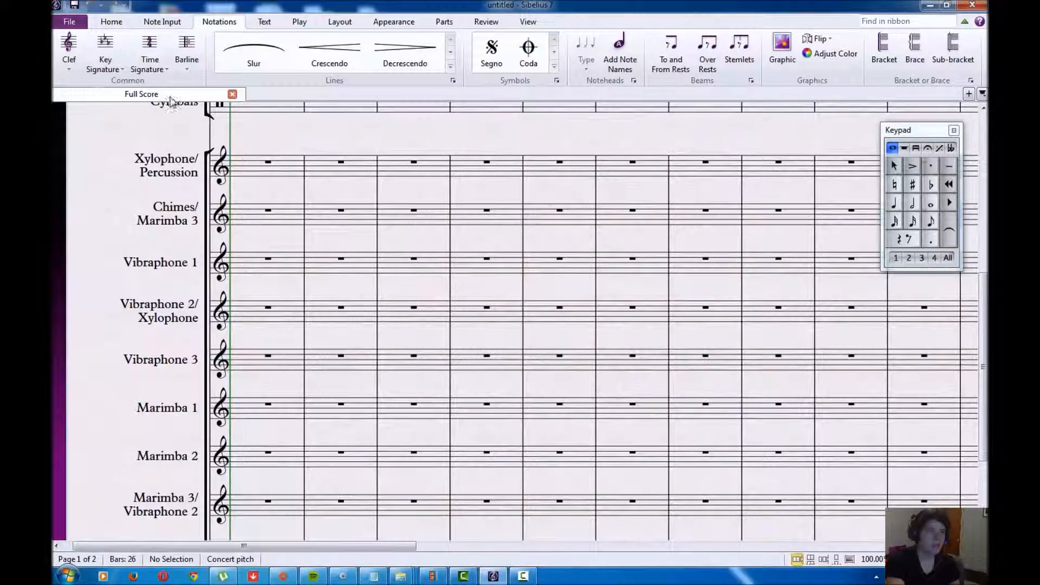
scroll(306, 234, up, 7)
scroll(292, 205, down, 12)
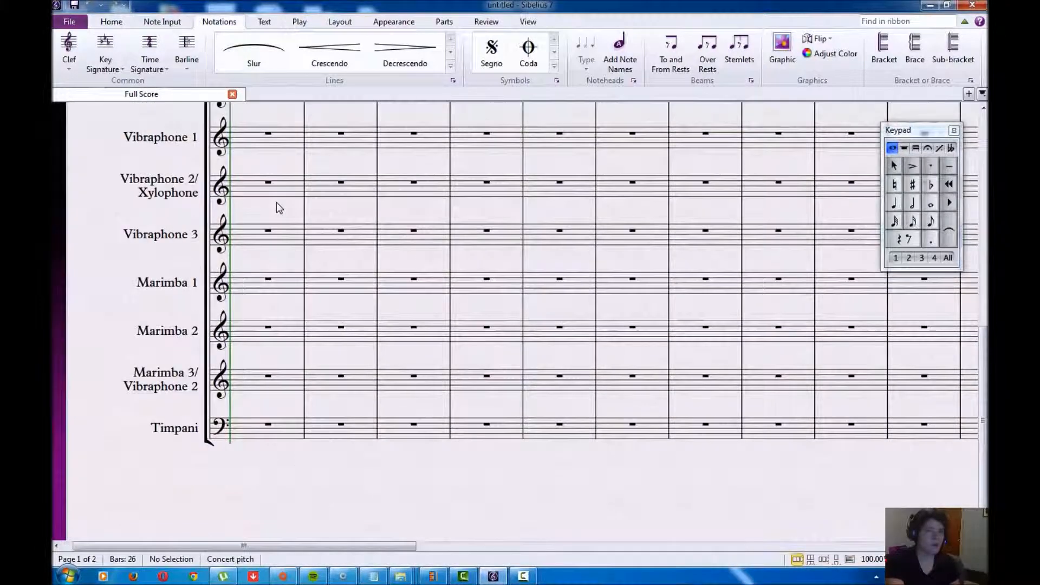
scroll(276, 203, up, 4)
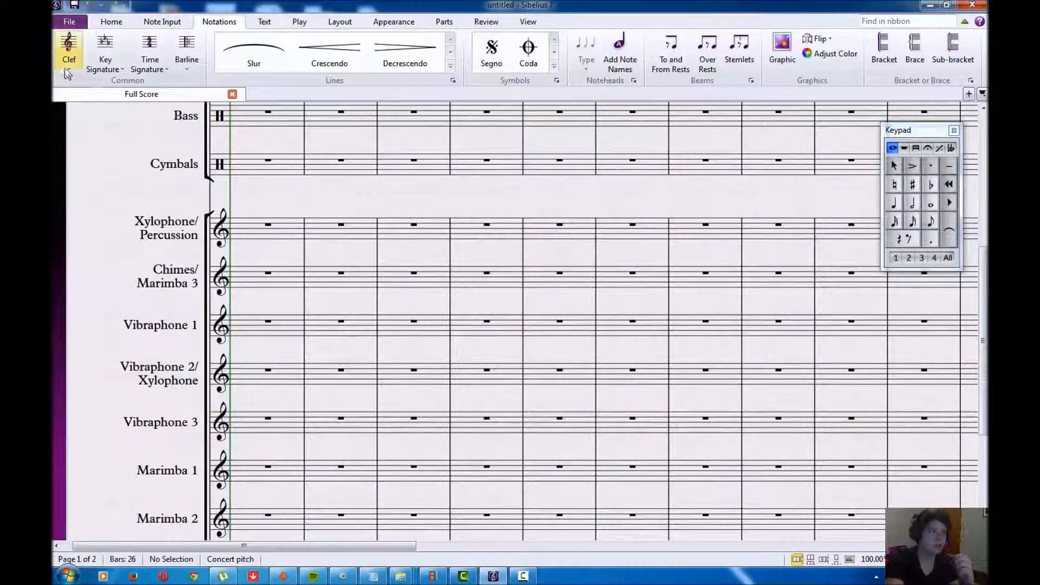
click(69, 52)
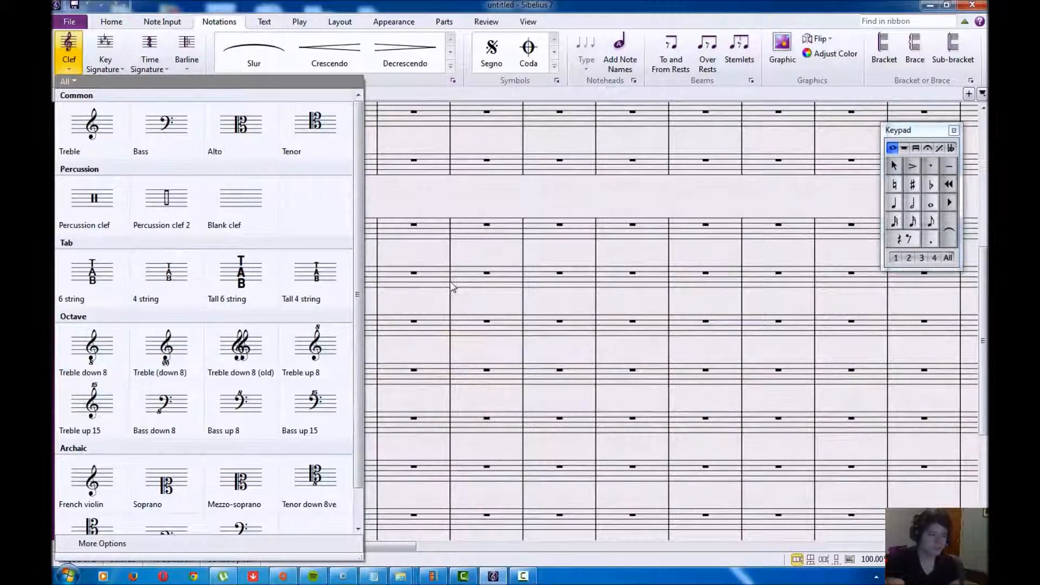
click(377, 211)
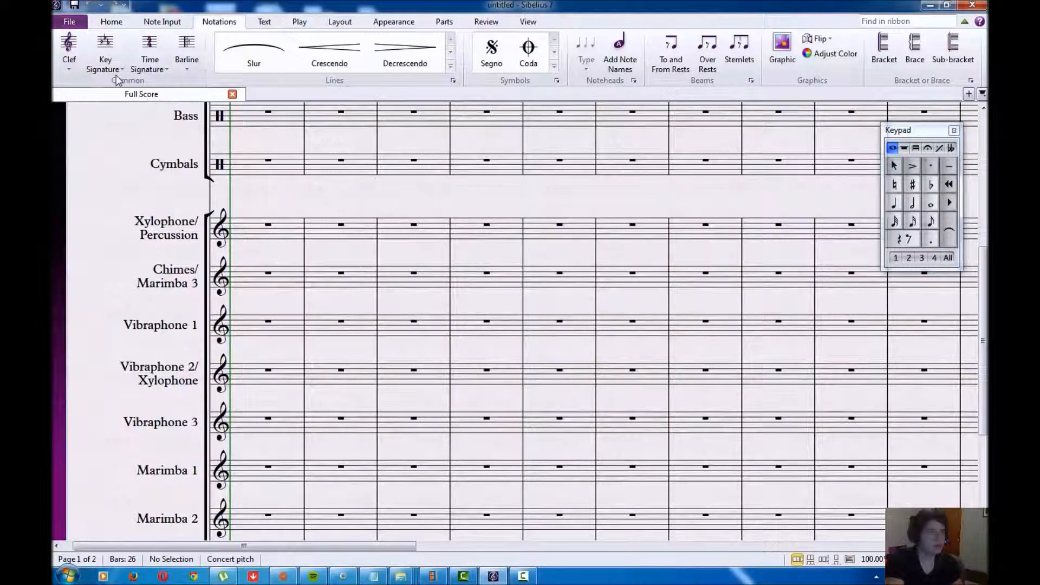
Add an Eb major key signature at the start of the score and check it across the pitched instrument staves
click(105, 57)
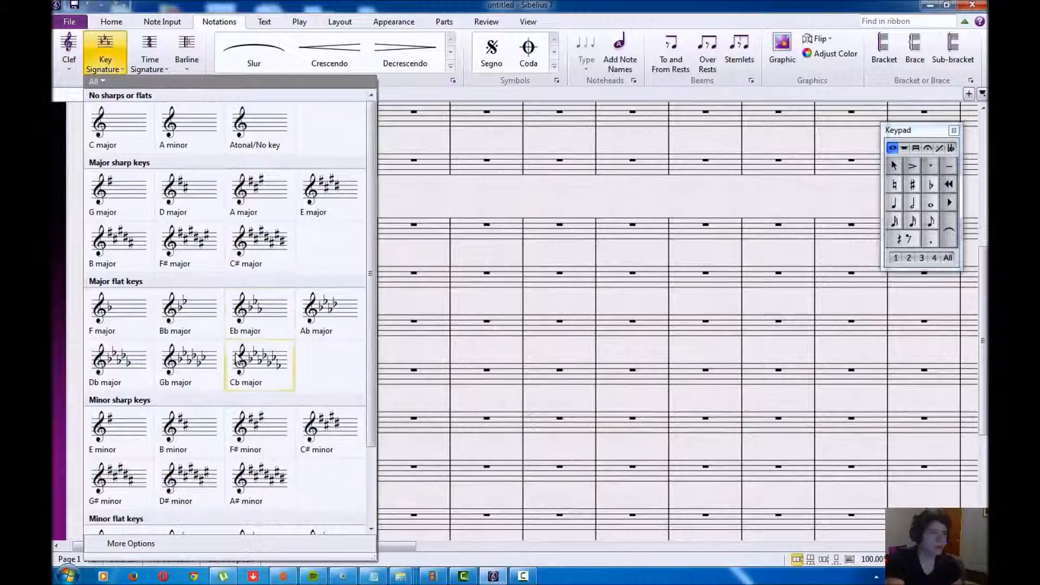
click(258, 315)
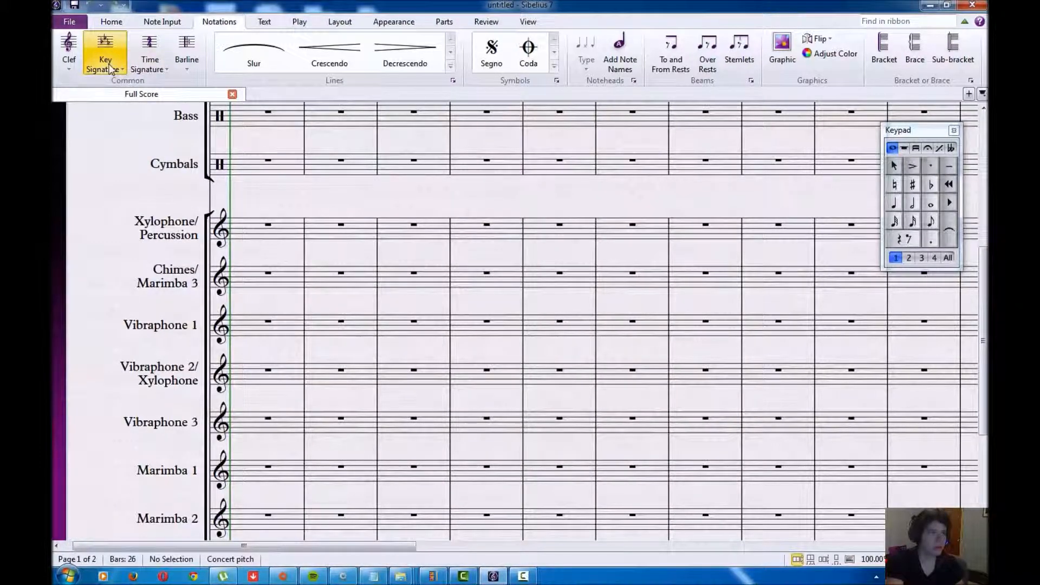
click(248, 227)
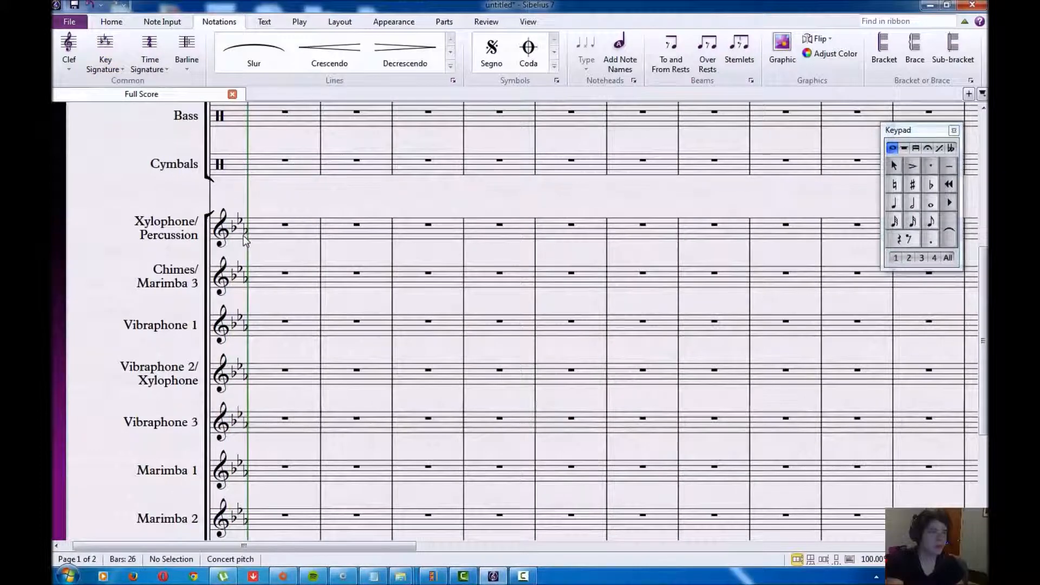
scroll(247, 197, down, 5)
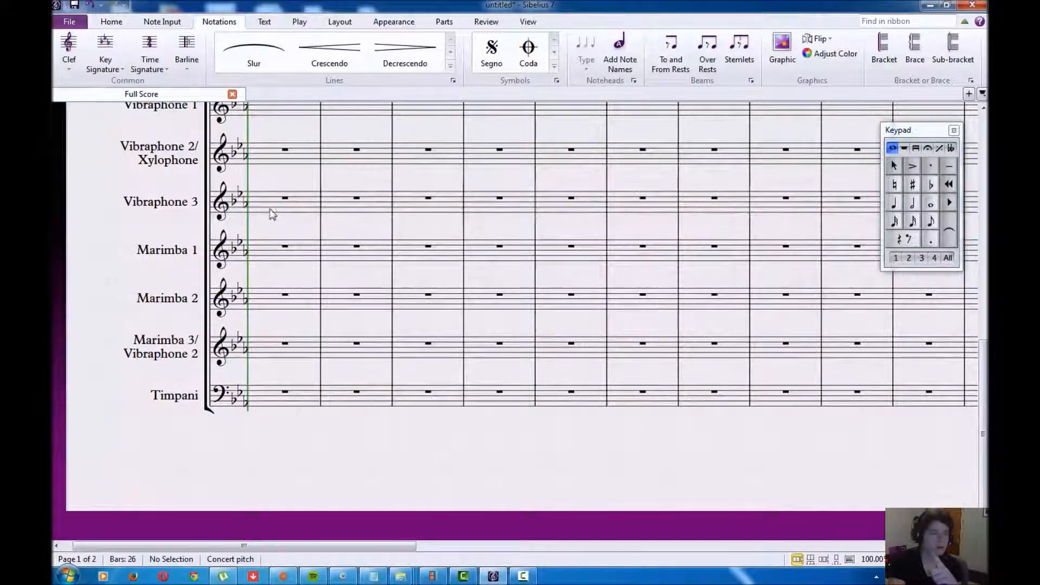
scroll(269, 213, up, 5)
scroll(270, 313, up, 3)
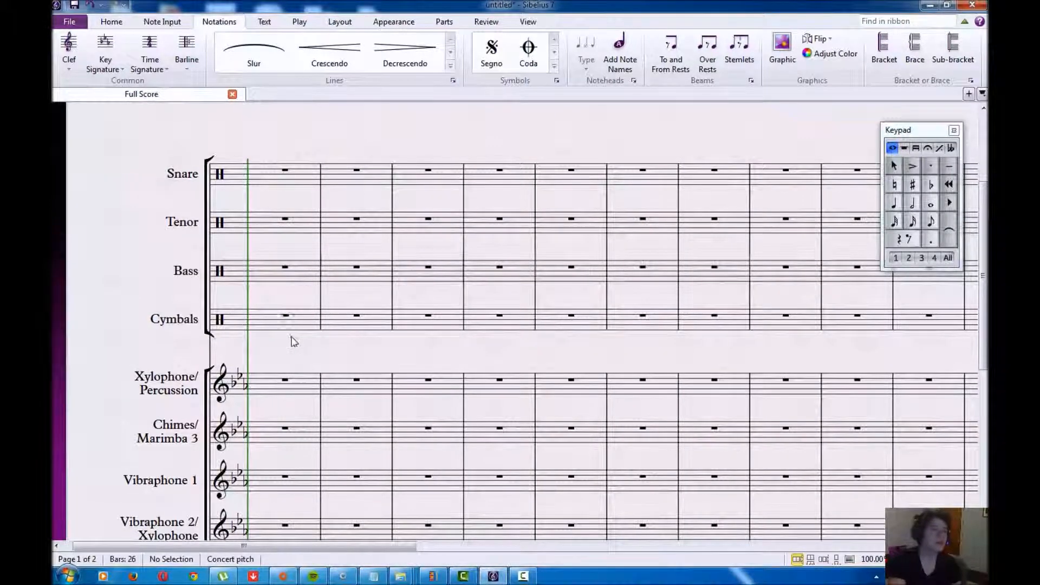
scroll(290, 342, down, 3)
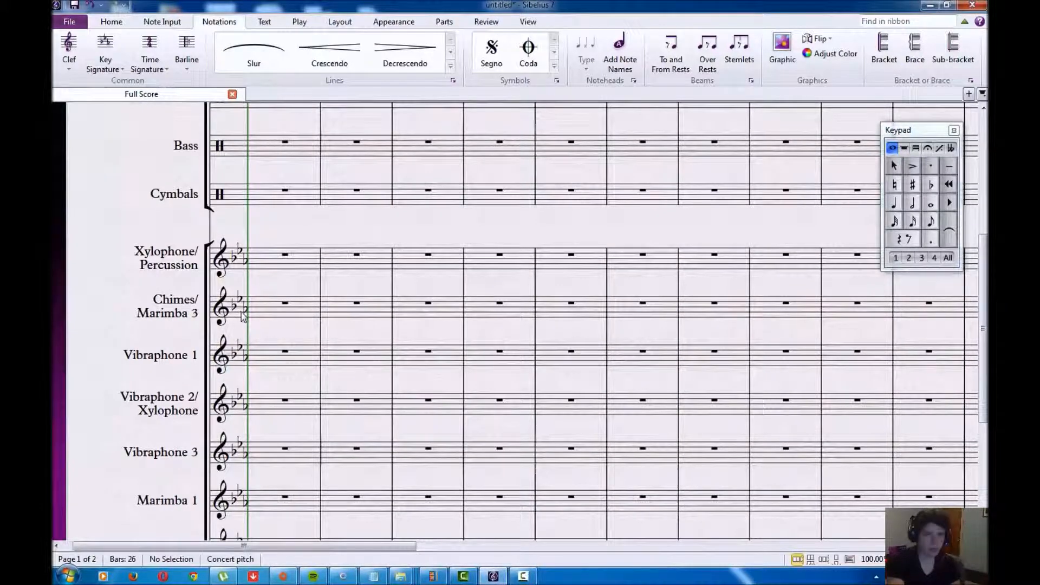
Move the Keypad closer to the first bars and enter two eighth rests at the start of Marimba 1's first bar
drag(919, 131, 441, 202)
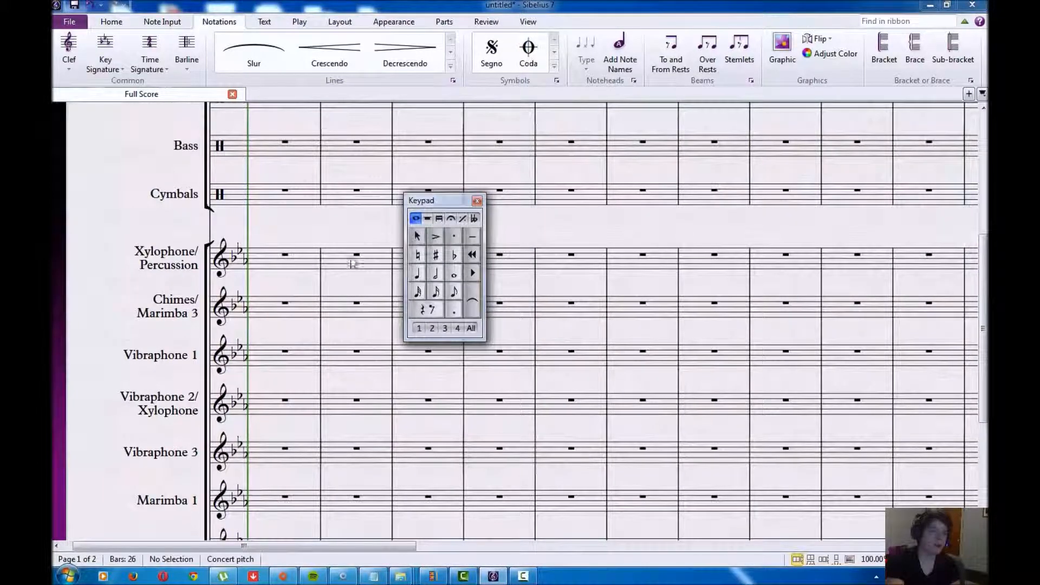
scroll(298, 330, down, 3)
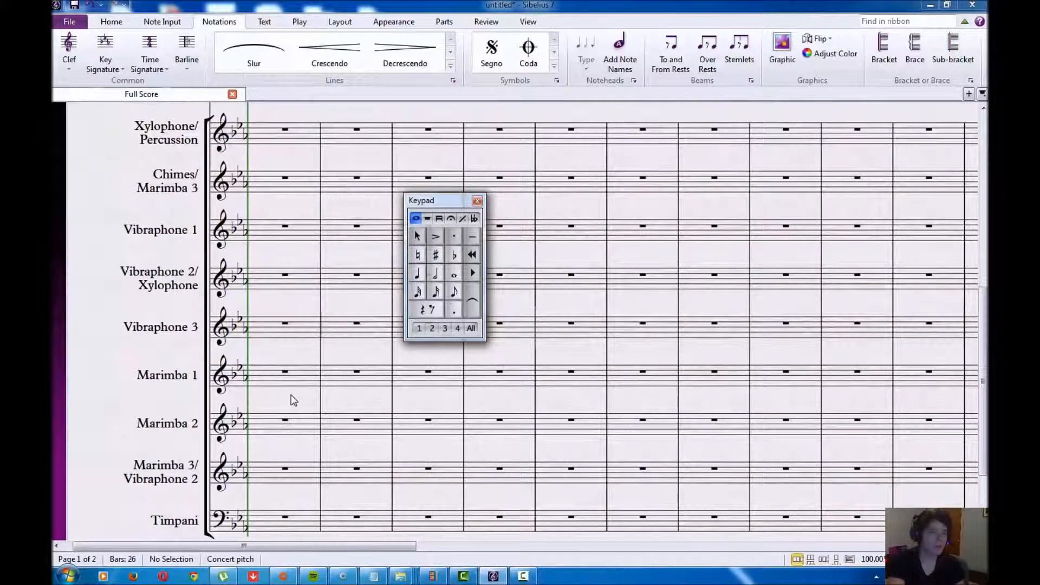
click(286, 370)
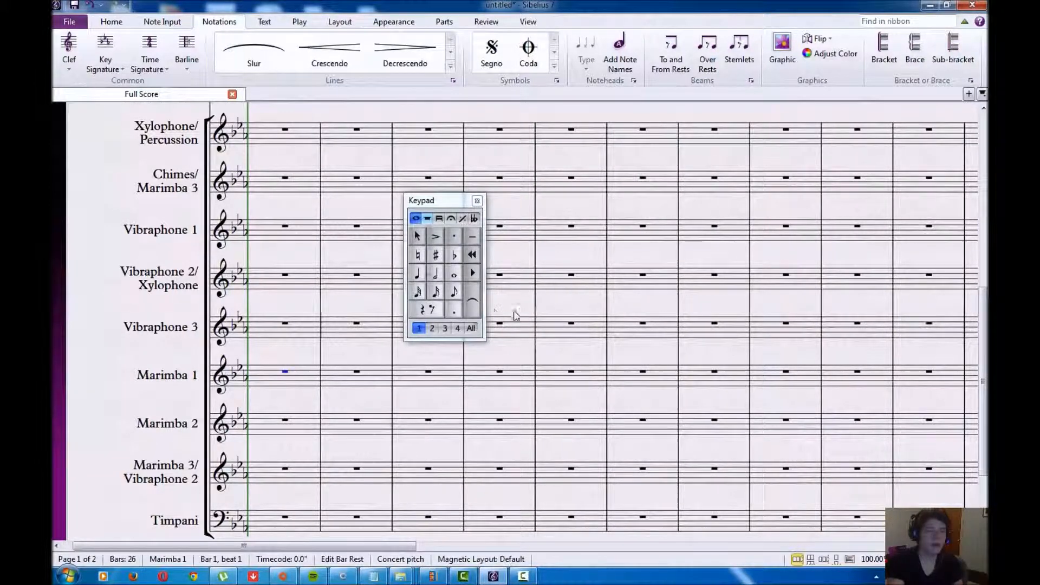
click(455, 292)
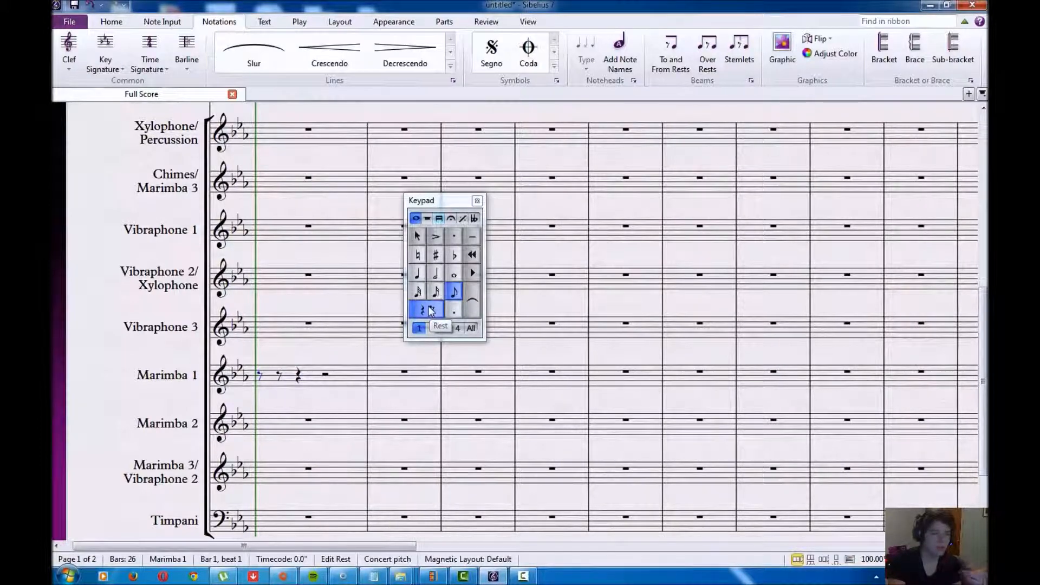
key(n)
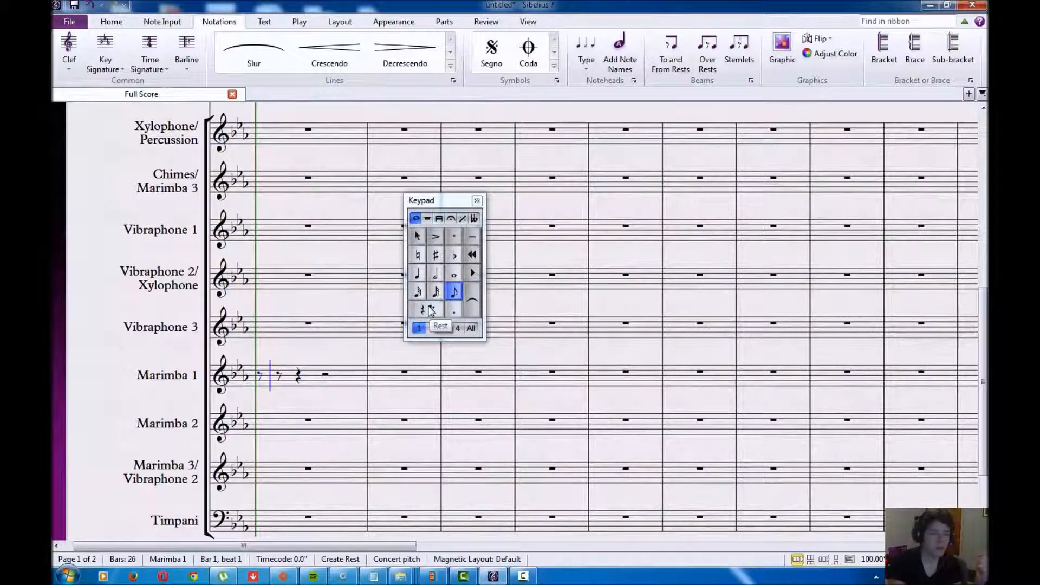
key(Right)
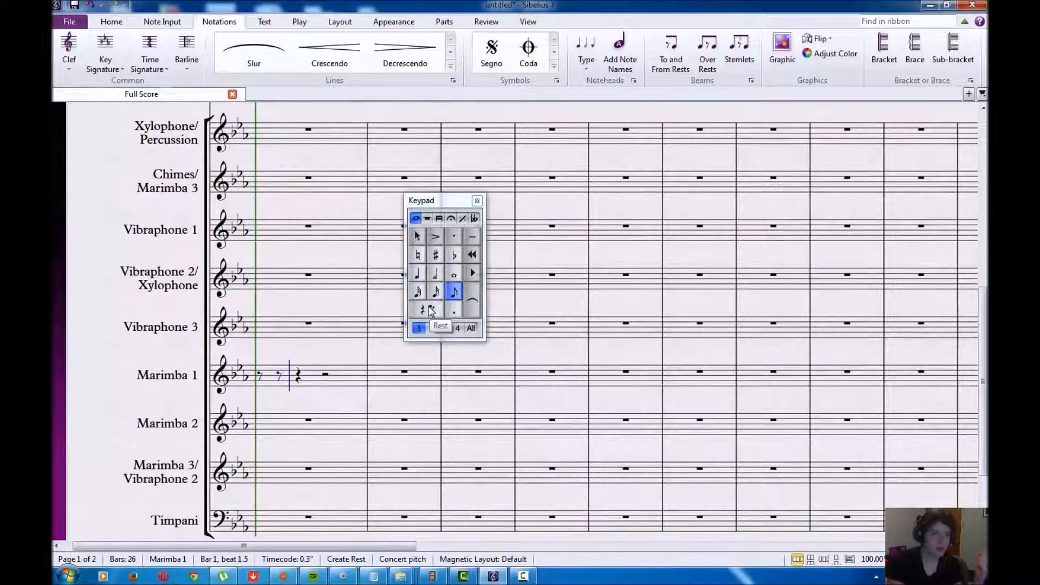
Replace the opening rests in Marimba 1's first bar and enter eighth notes Eb4, F4, Ab4 and Bb4 on beats 1 and 2
key(KP_3)
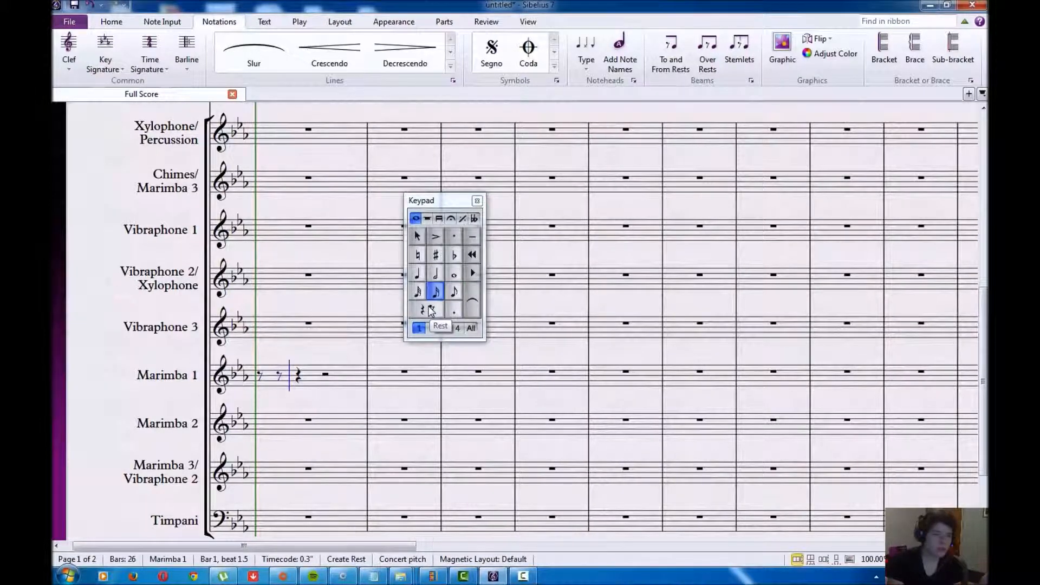
key(KP_4)
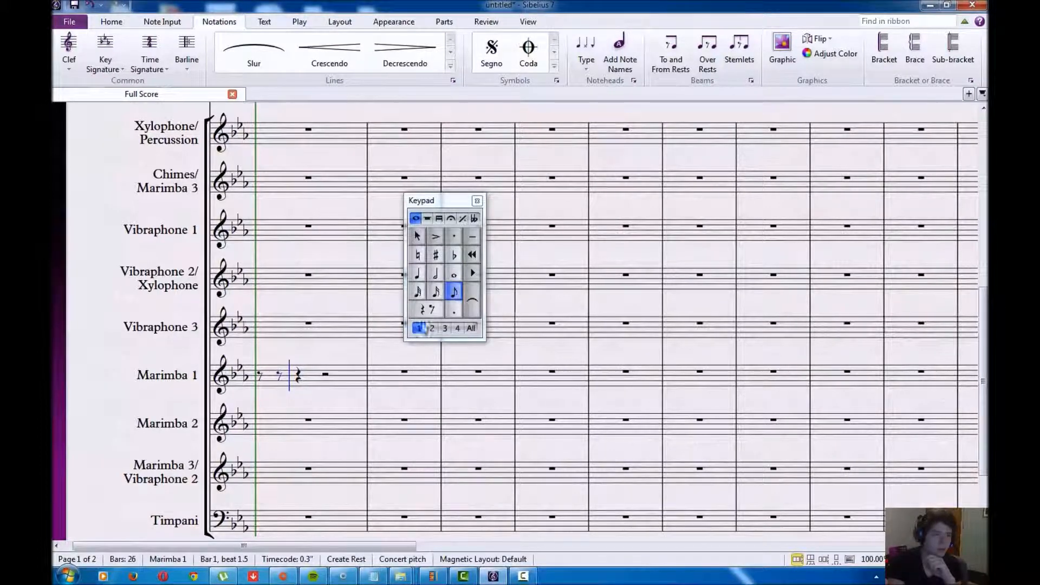
click(262, 385)
click(284, 386)
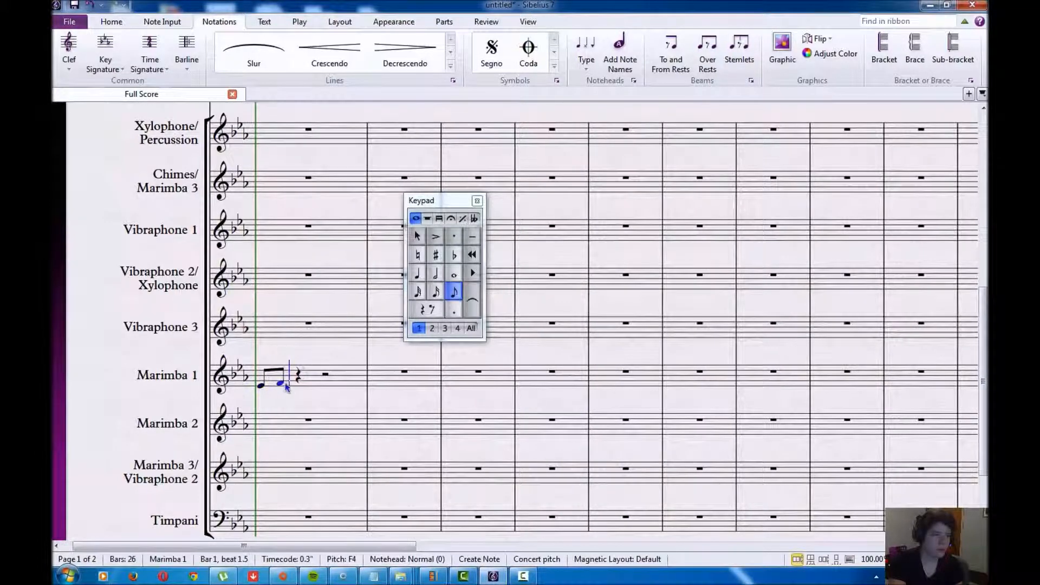
click(299, 378)
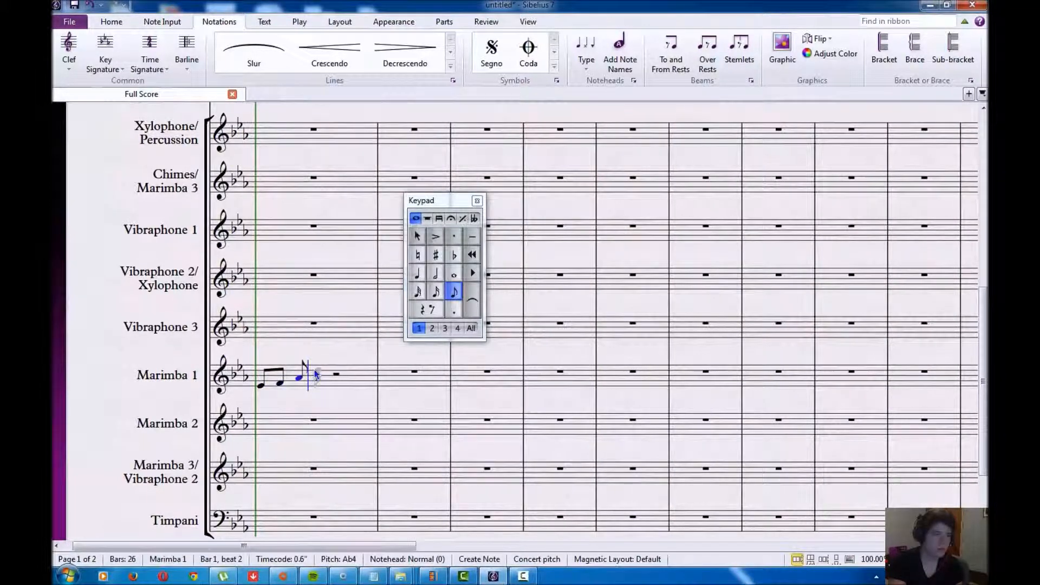
click(316, 376)
Fill the rest of Marimba 1's first bar with eighth notes C5, C5, Bb4 and Ab4, and start bar 2 with an eighth note F4
click(329, 373)
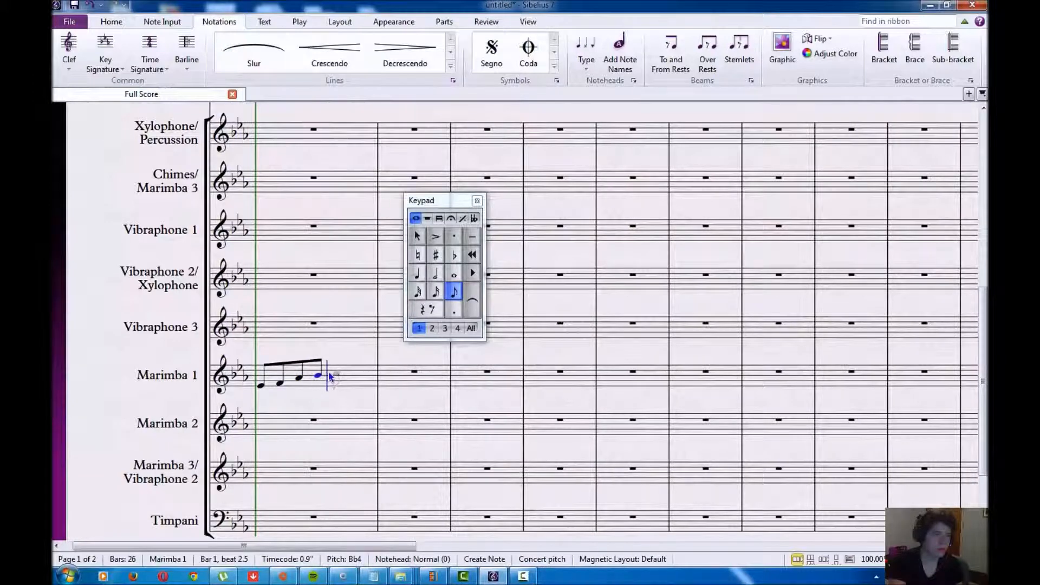
click(355, 376)
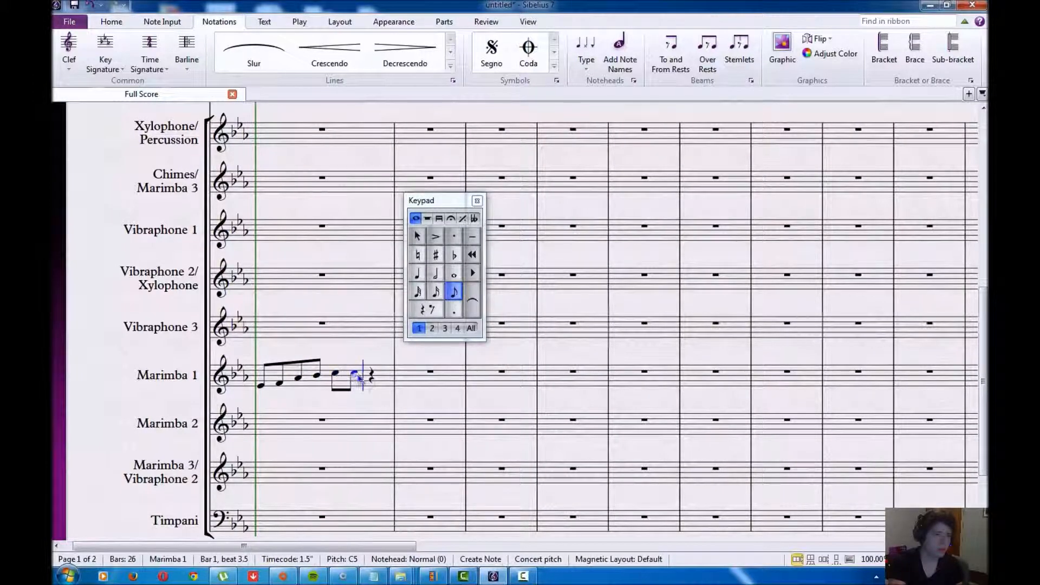
click(372, 378)
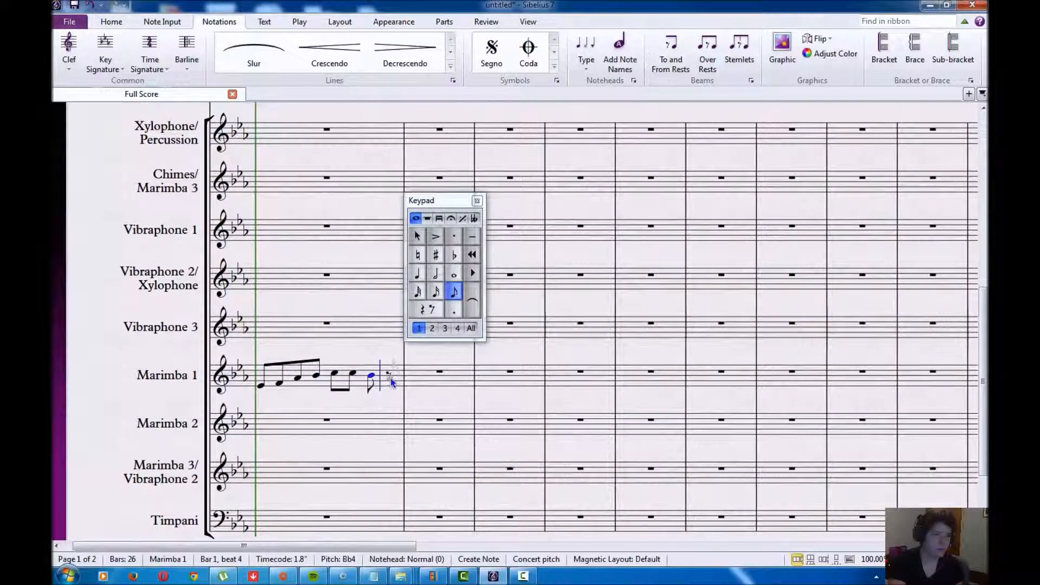
click(389, 379)
click(404, 385)
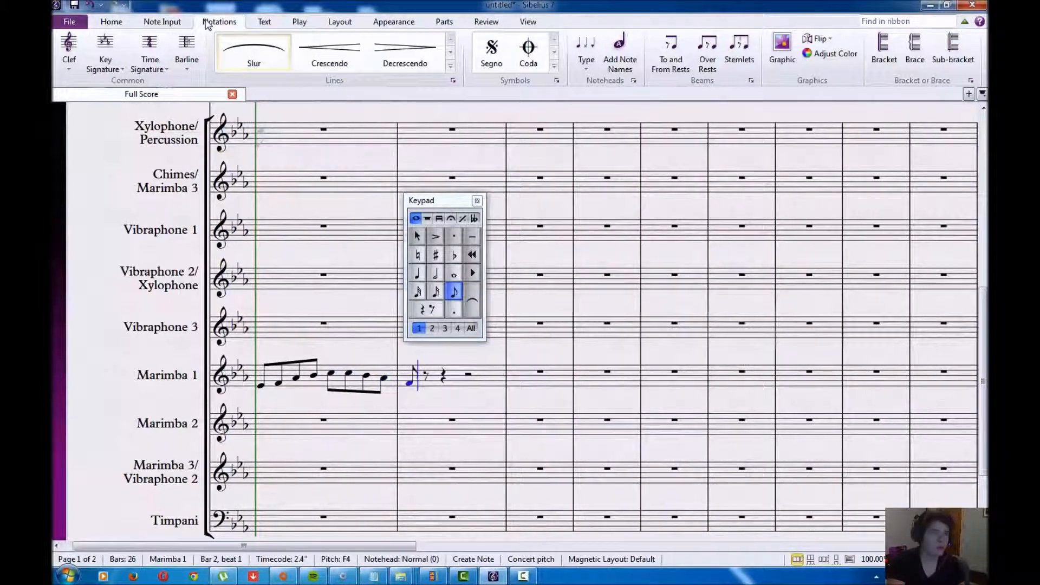
Play back the notes entered for Marimba 1, then stop playback
click(310, 25)
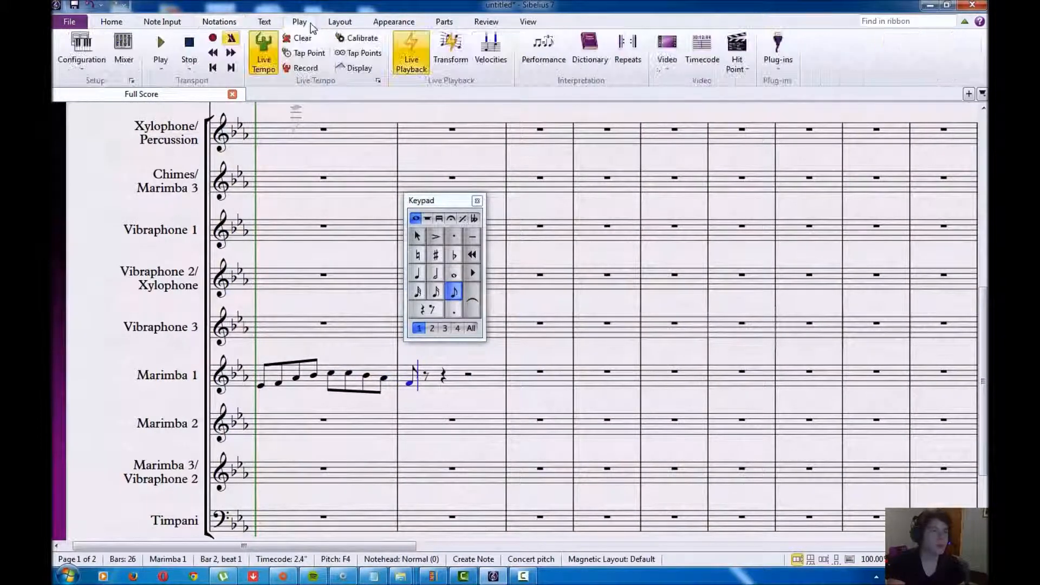
click(172, 47)
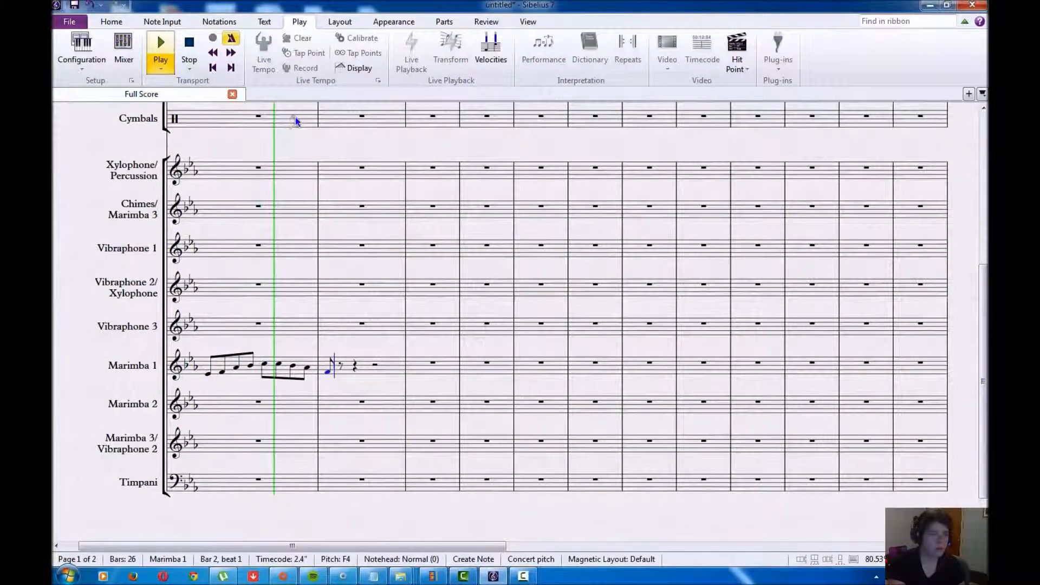
click(193, 45)
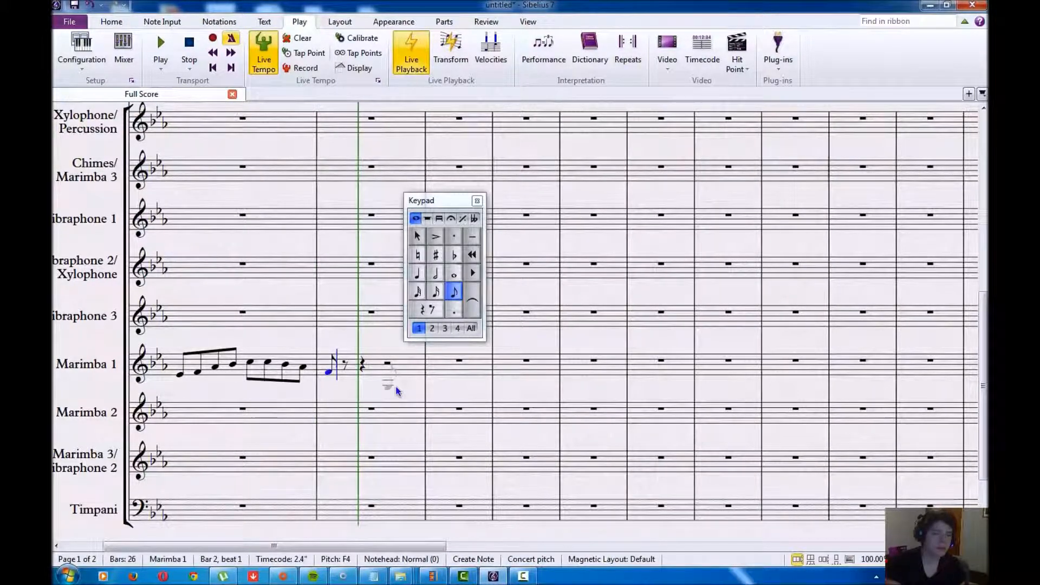
Enter sixteenth notes Eb4, Eb4, F4, F4, Ab4 and Ab4 after the opening eighth note in Marimba 1's second bar
click(437, 292)
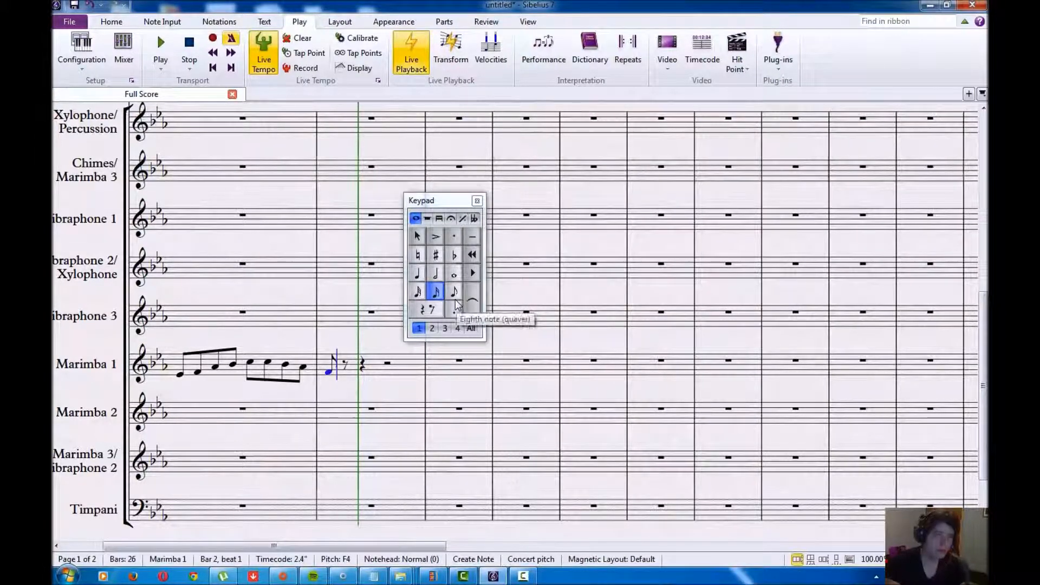
click(348, 375)
click(370, 375)
click(371, 374)
click(386, 372)
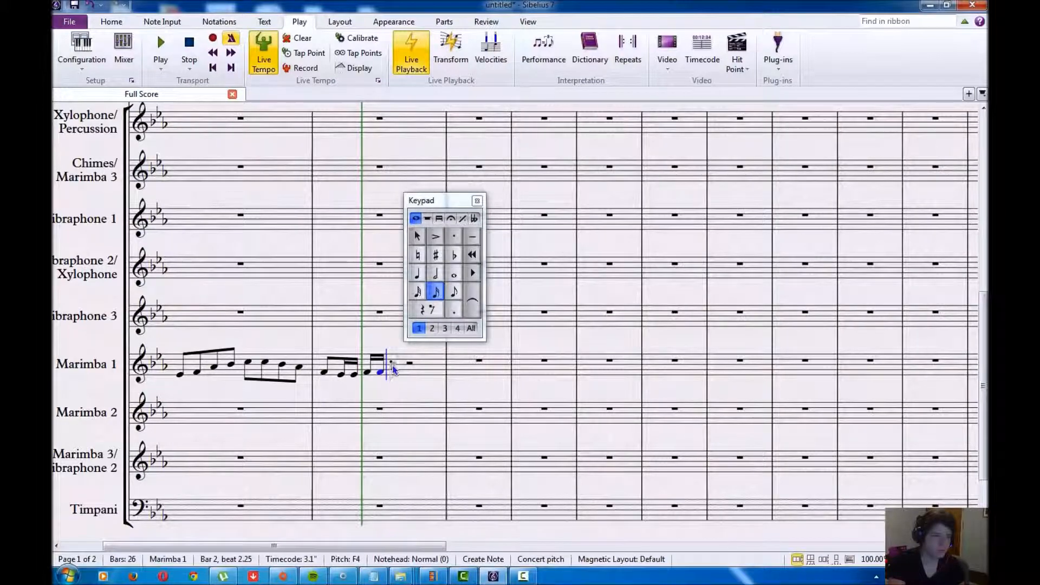
click(393, 365)
click(426, 365)
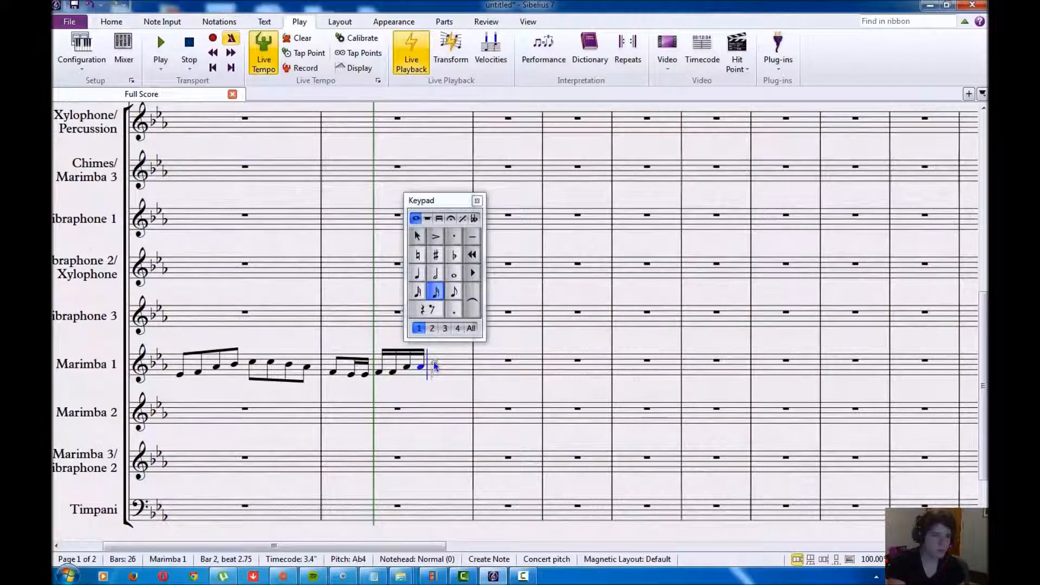
Complete beats 3 and 4 of Marimba 1's second bar with sixteenth notes C5, C5, D5, D5, C5, Bb4, Bb4 and Bb4
click(441, 363)
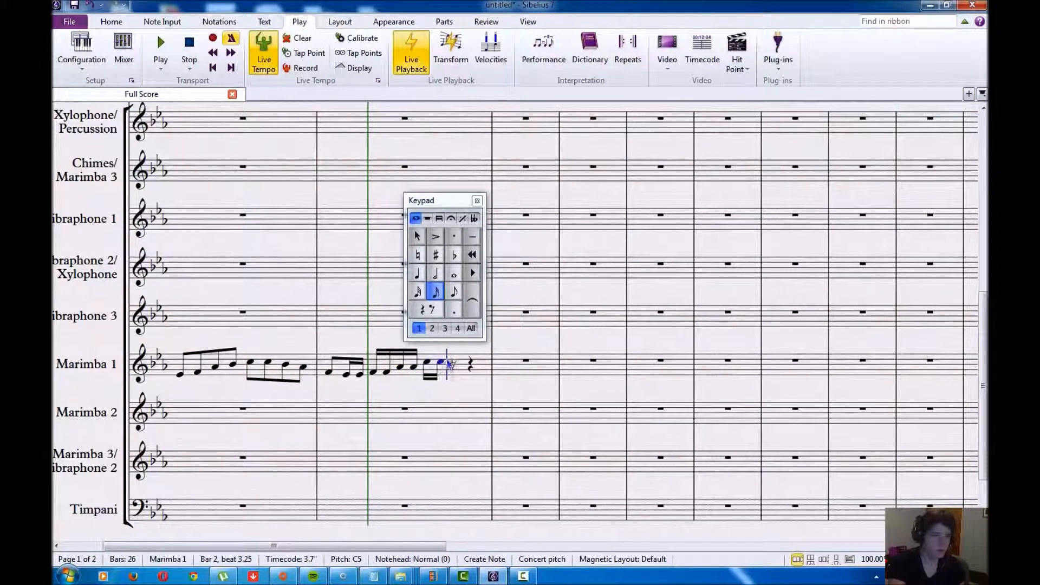
click(453, 363)
click(465, 360)
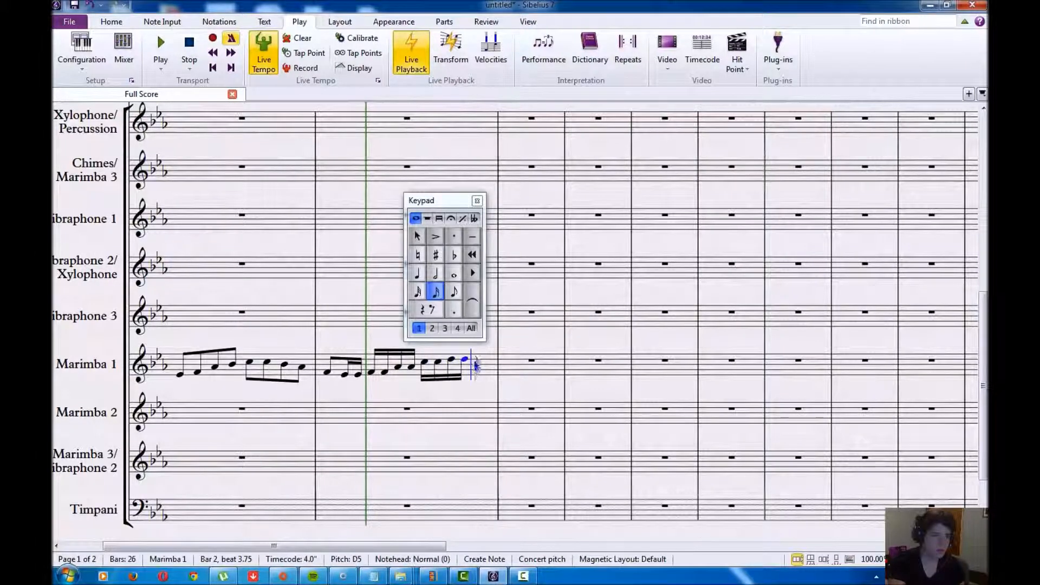
click(476, 362)
click(484, 365)
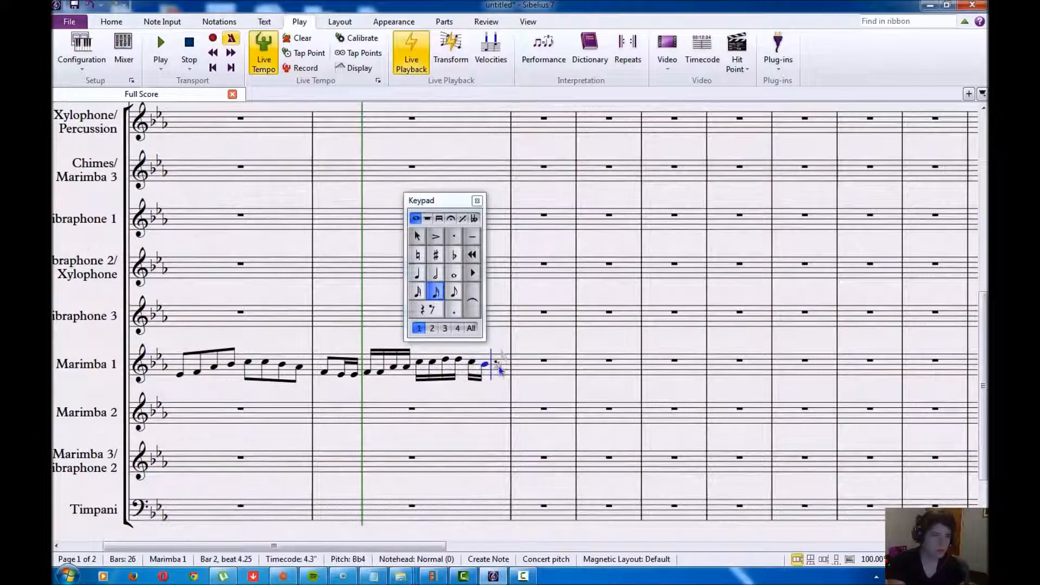
click(498, 367)
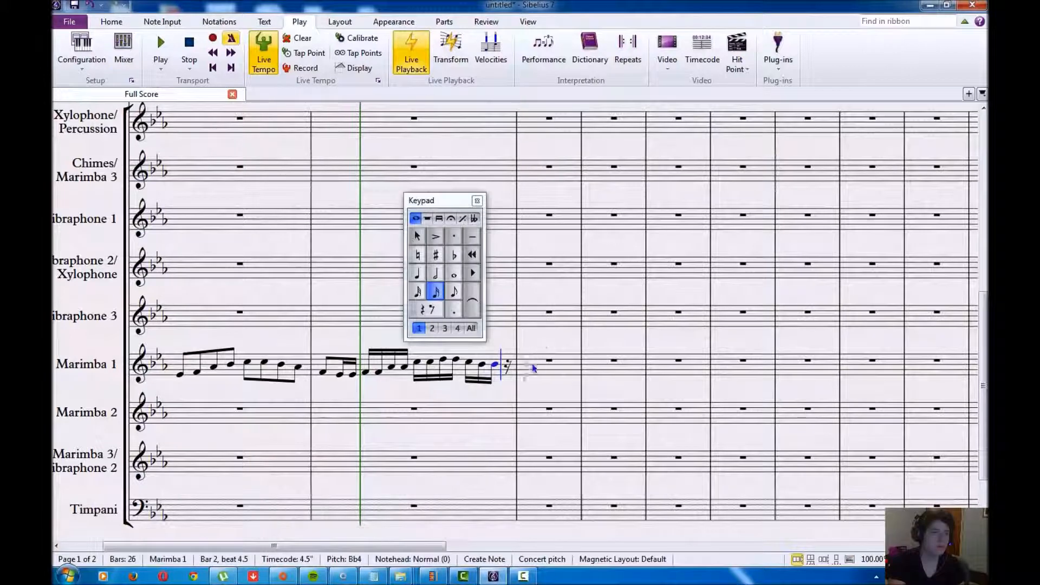
click(510, 366)
Play the two Marimba 1 bars from the start of the score, restarting once, and stop after the second bar
click(213, 67)
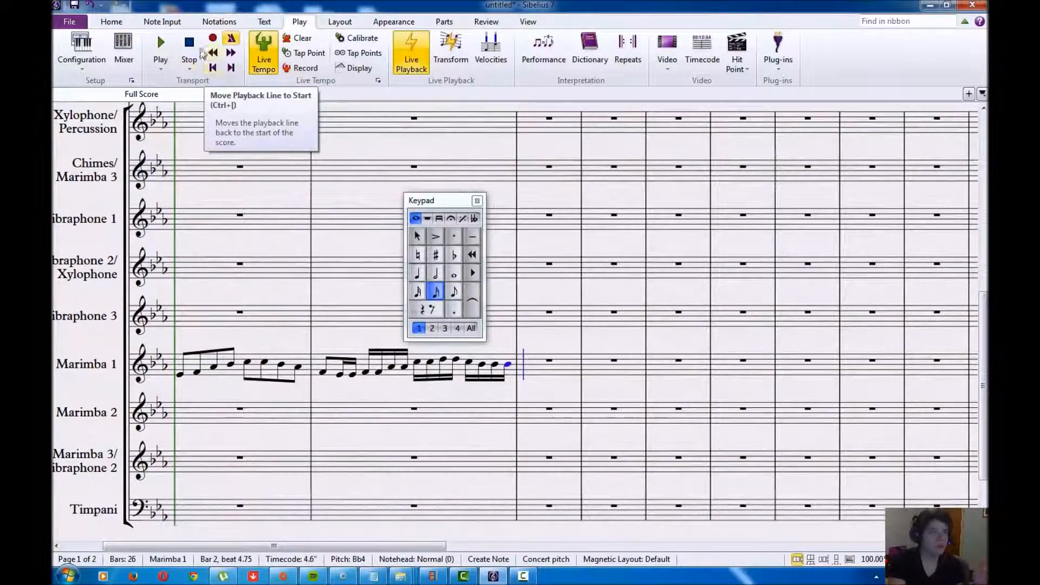
click(170, 48)
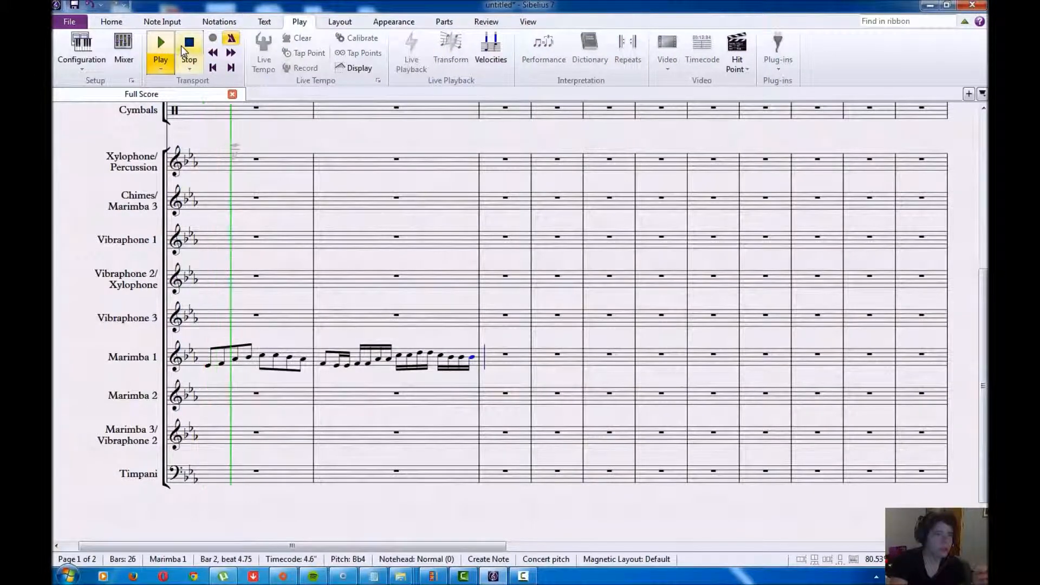
click(181, 46)
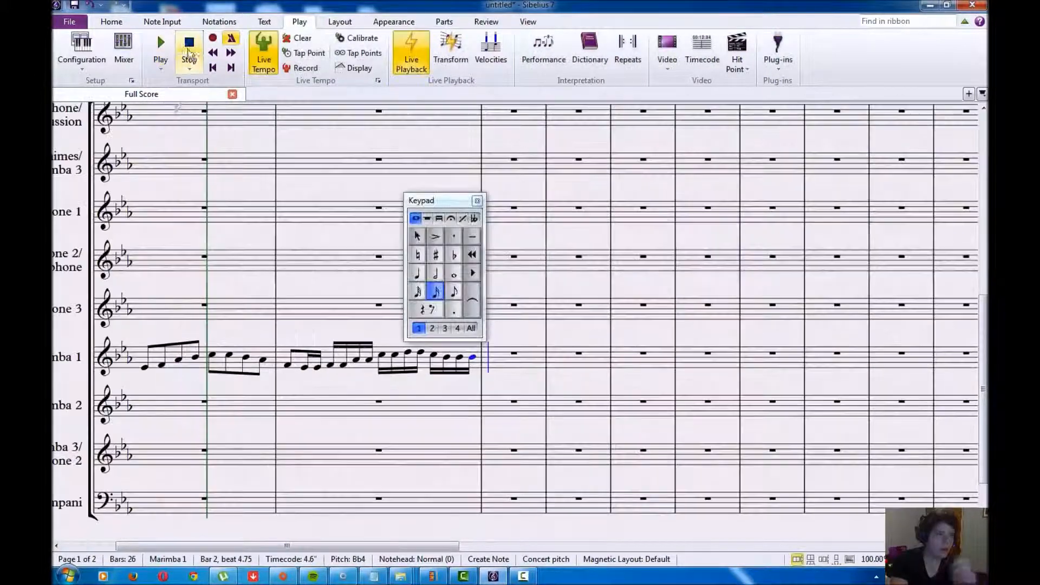
click(213, 68)
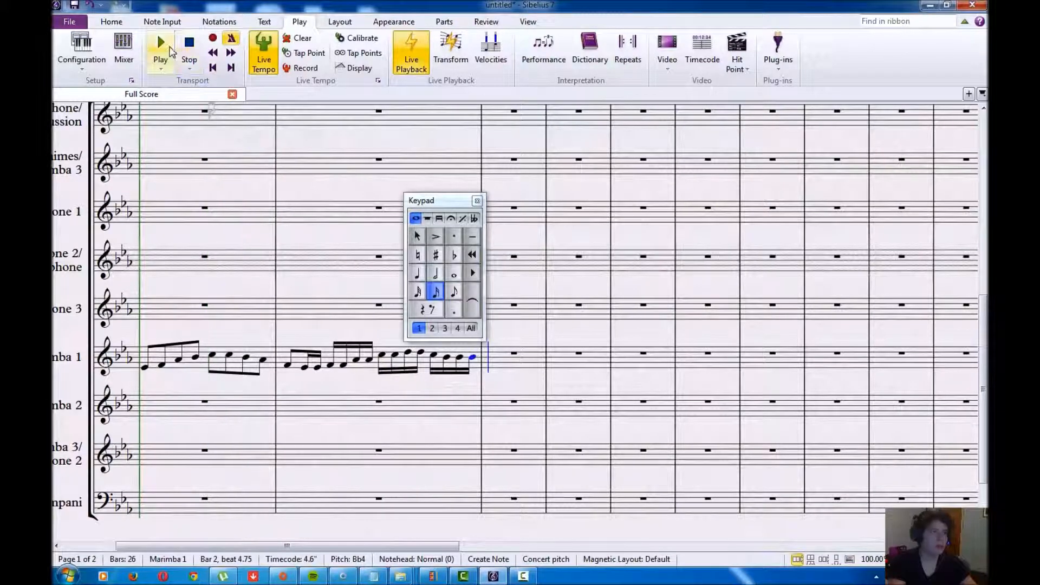
click(170, 49)
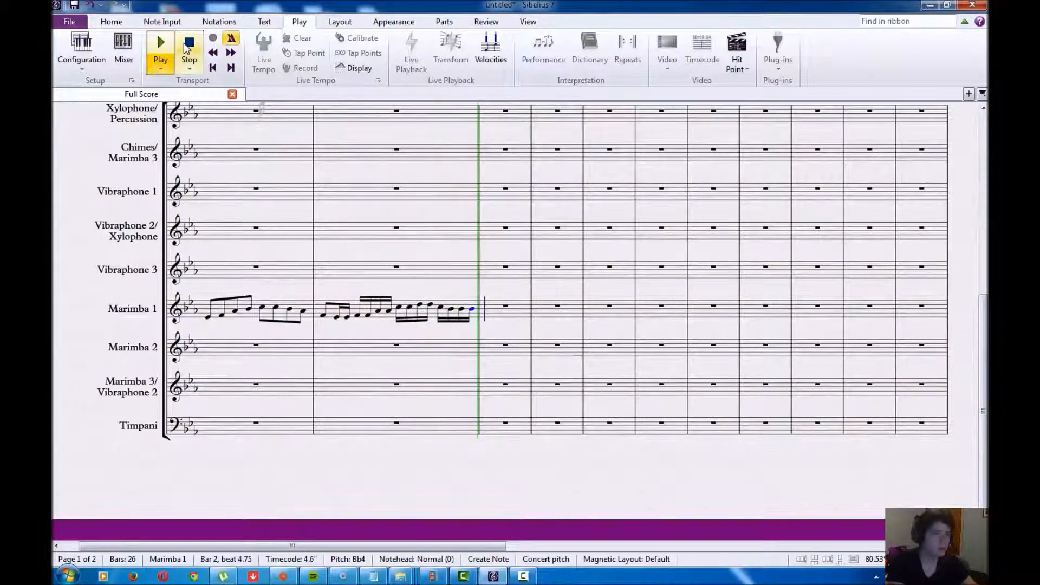
click(202, 64)
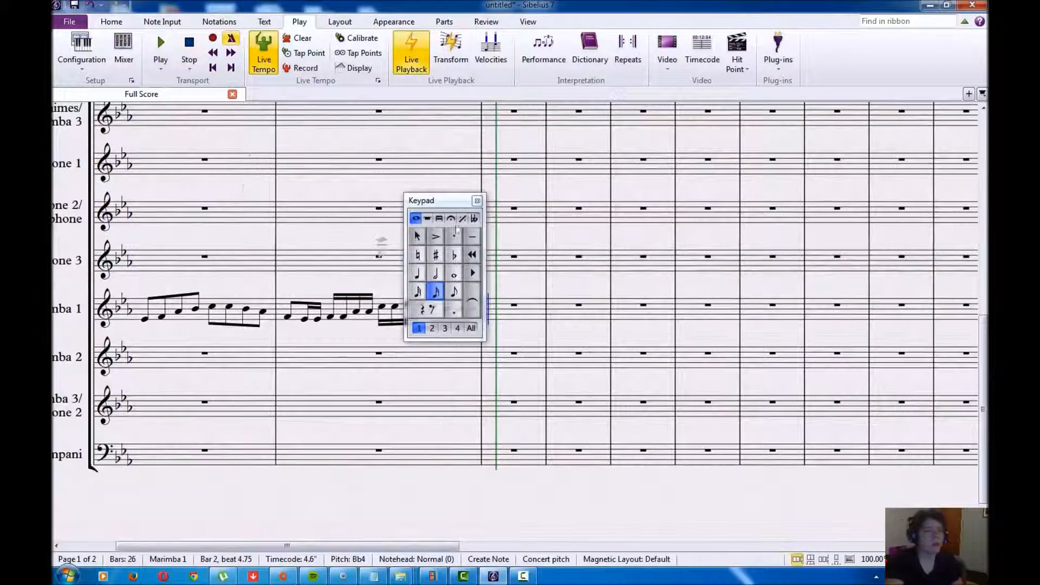
Move the Keypad clear of the Marimba 1 staff and enter a dotted quarter note Bb4 at the start of bar 3
drag(443, 202, 418, 141)
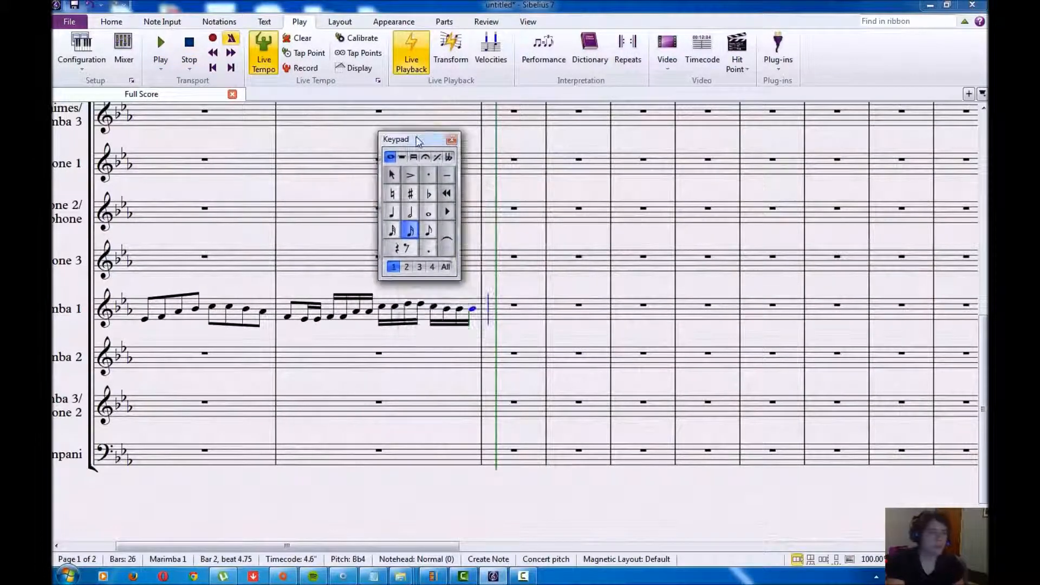
click(426, 248)
key(4)
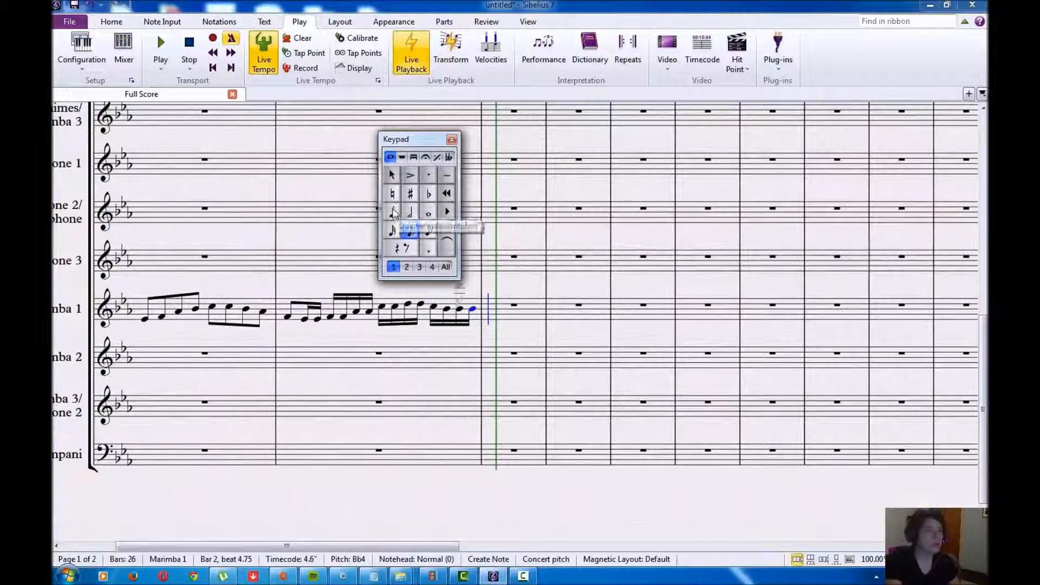
click(430, 251)
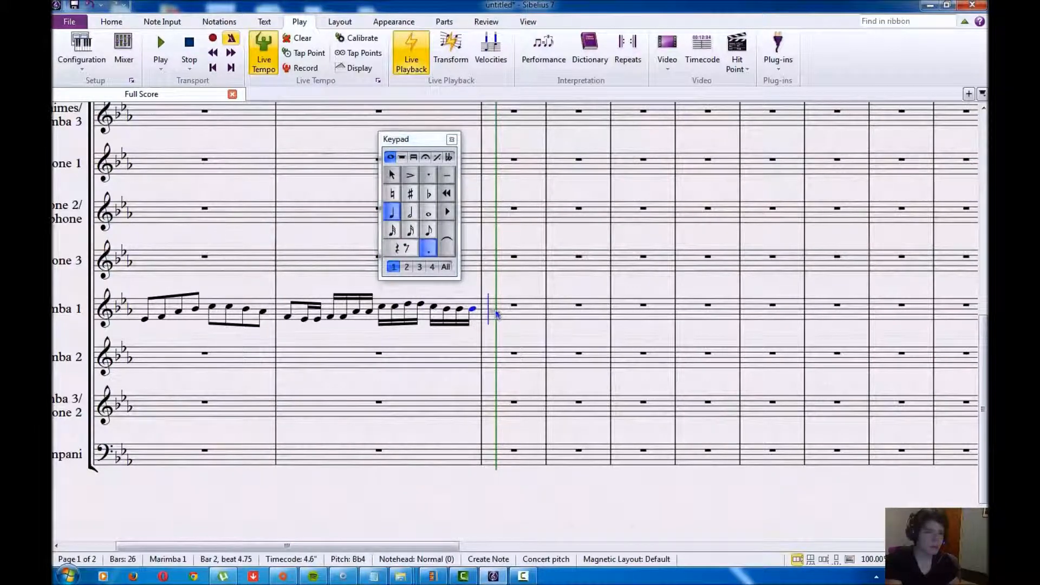
click(495, 308)
Compare dotted quarter and dotted eighth values, enter a dotted eighth note Ab4 on beat 2 of bar 3, and put a quarter note C5 on beat 1
click(427, 231)
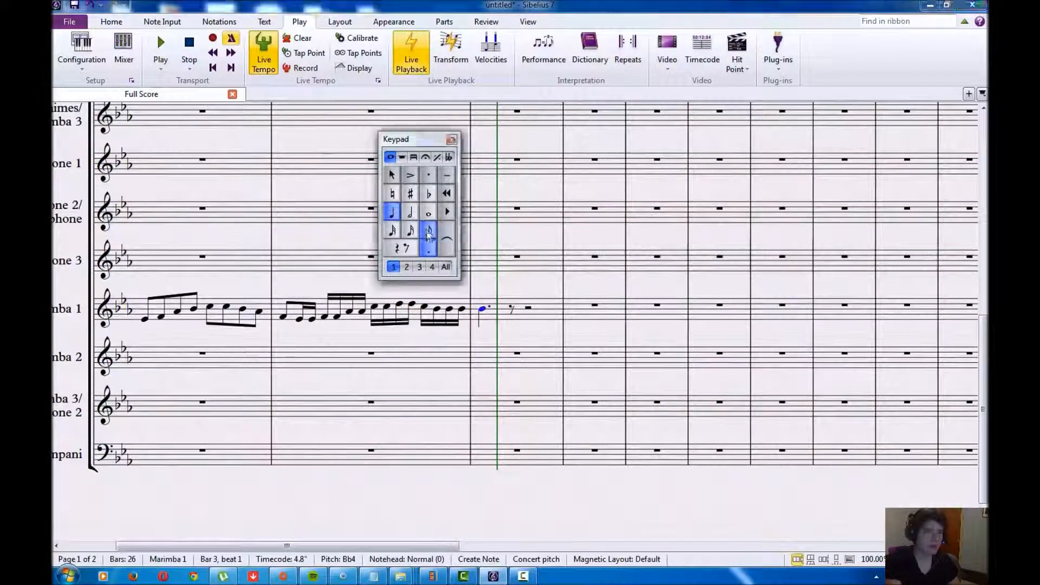
click(430, 251)
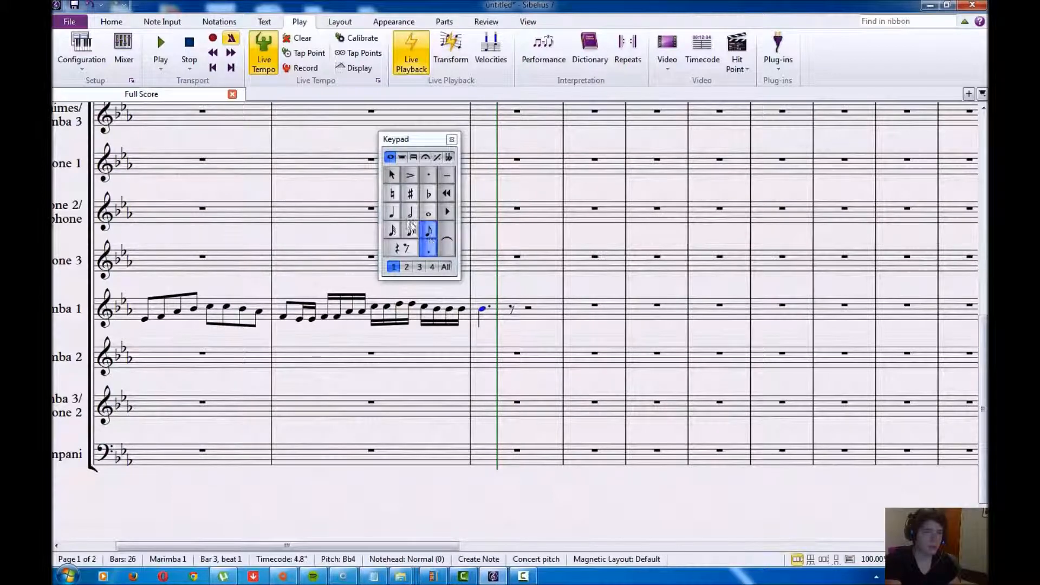
click(393, 213)
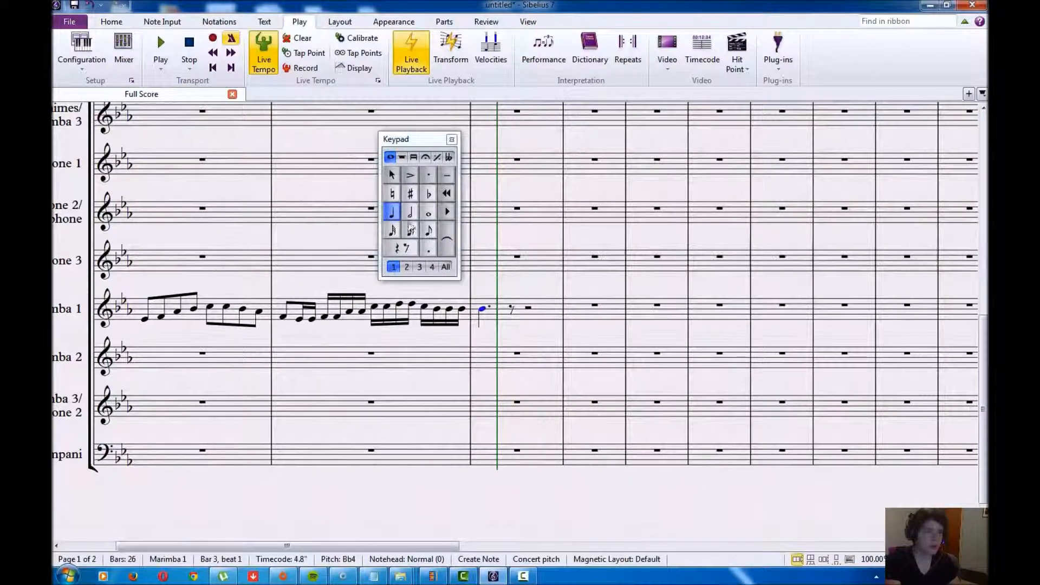
click(429, 250)
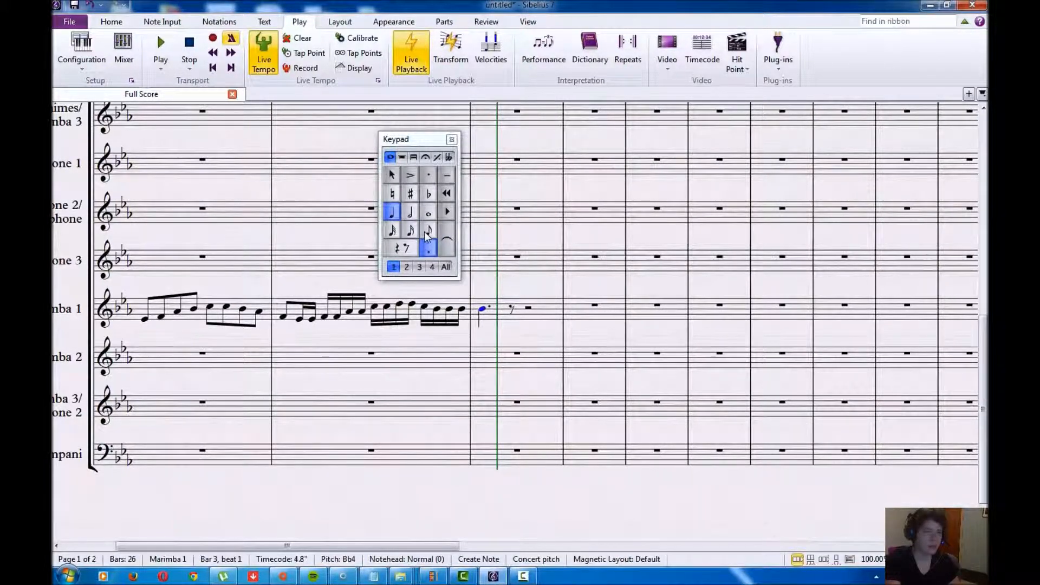
click(429, 232)
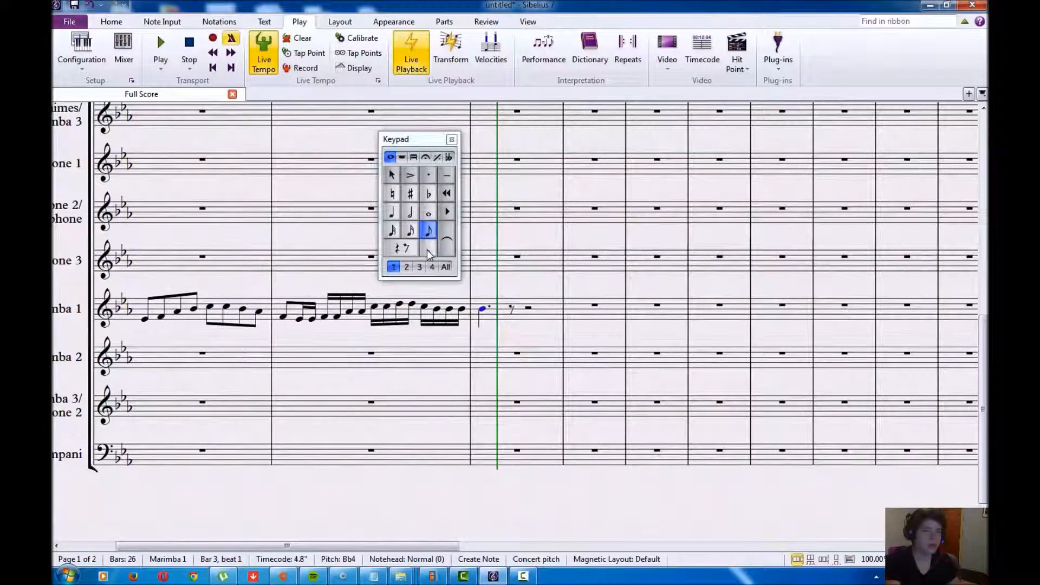
click(428, 250)
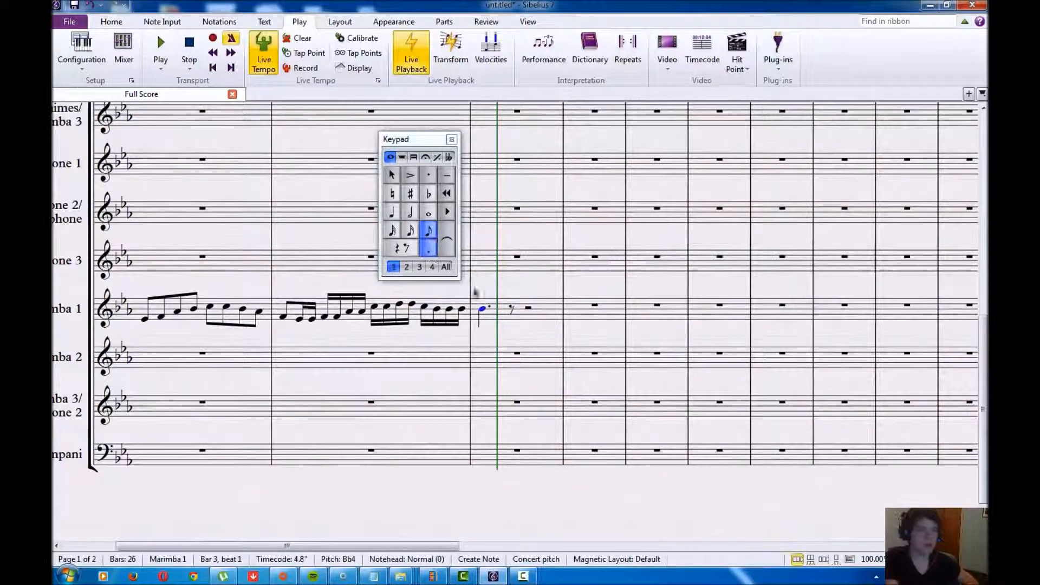
click(502, 310)
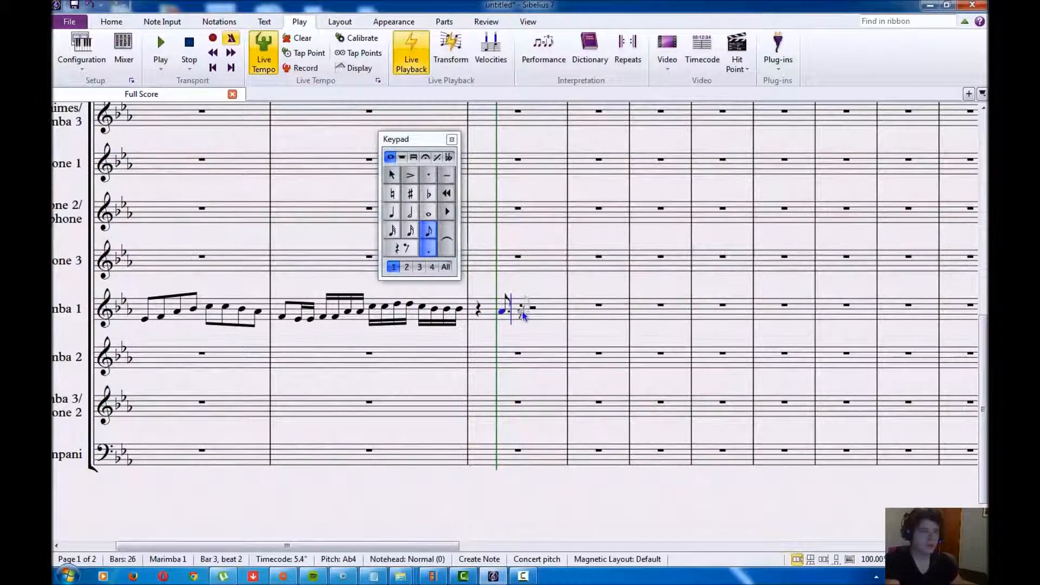
key(Left)
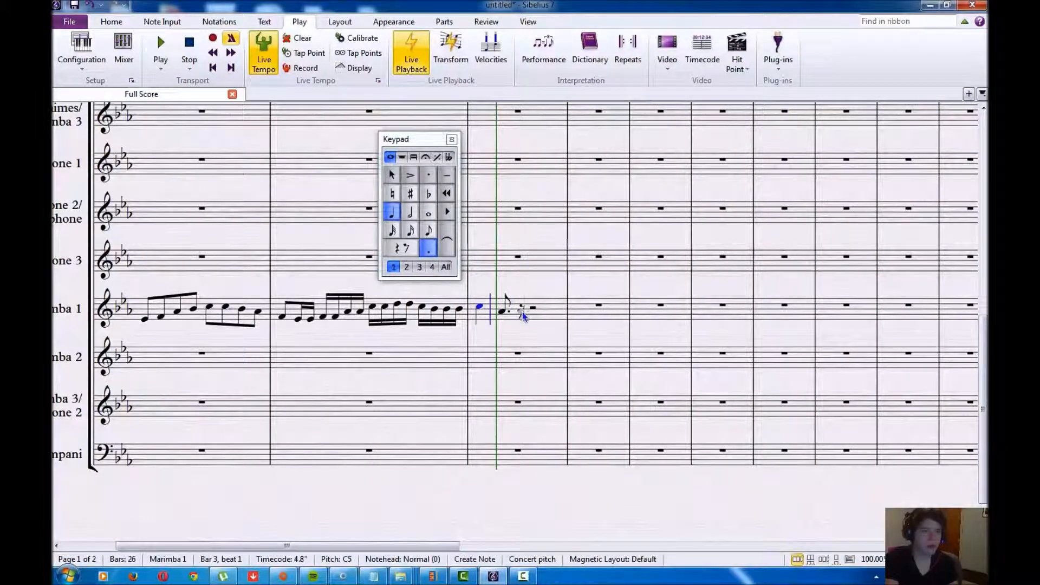
Complete bar 3 of Marimba 1 with dotted eighth notes G4, D4 and G4, and play the bar back
click(427, 232)
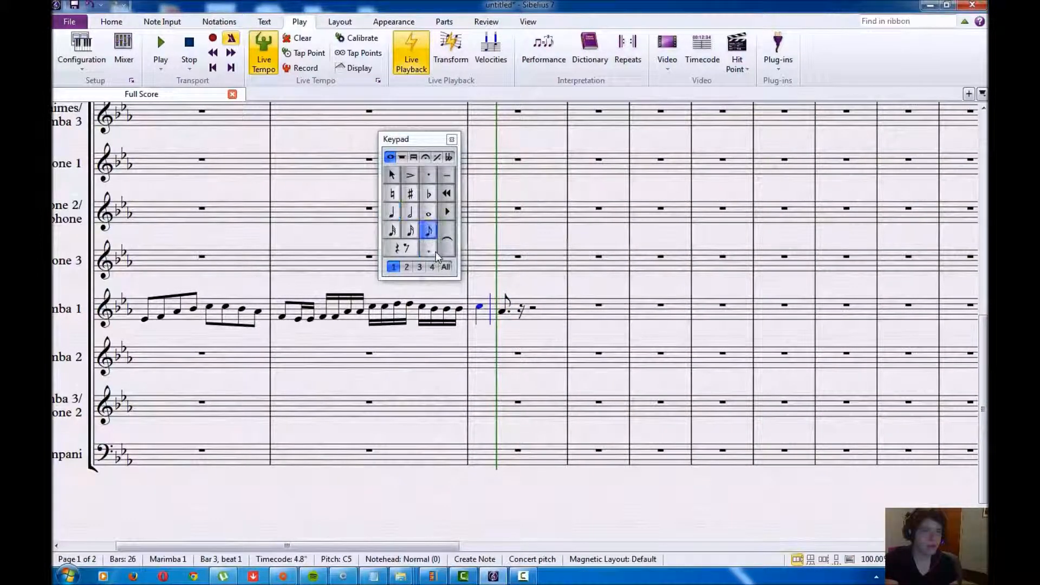
click(522, 314)
click(538, 321)
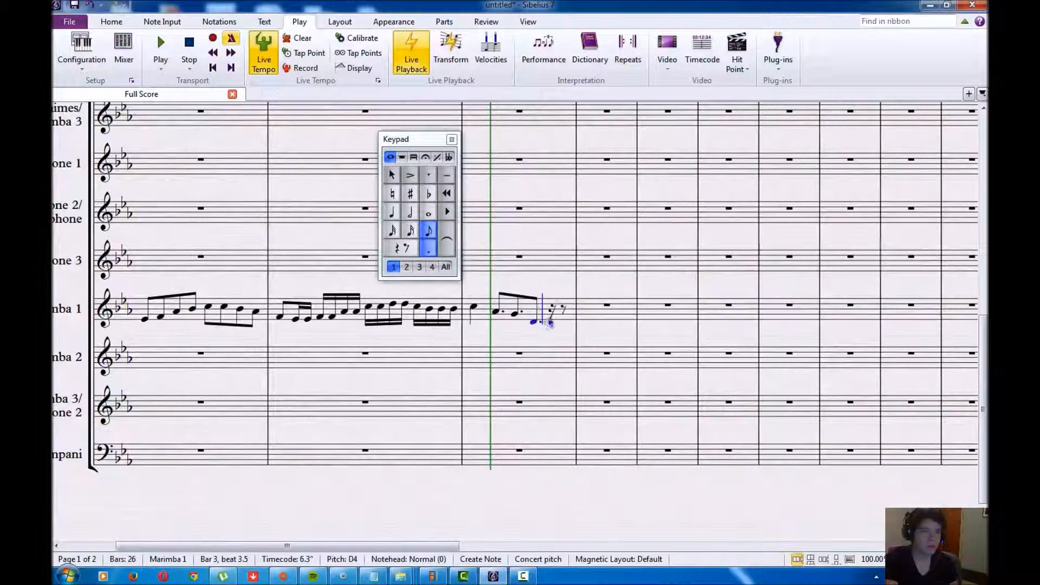
click(556, 314)
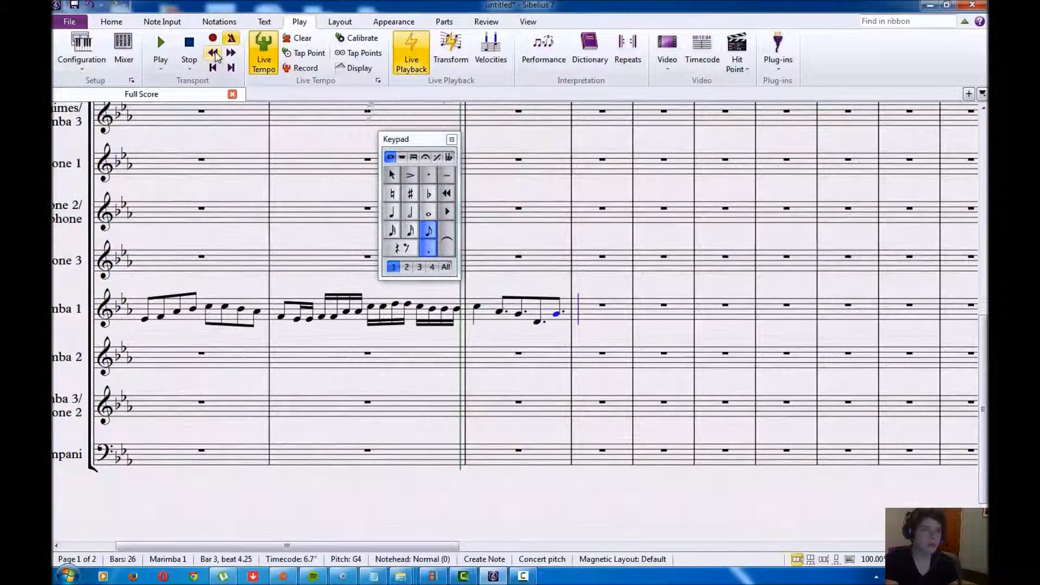
click(160, 46)
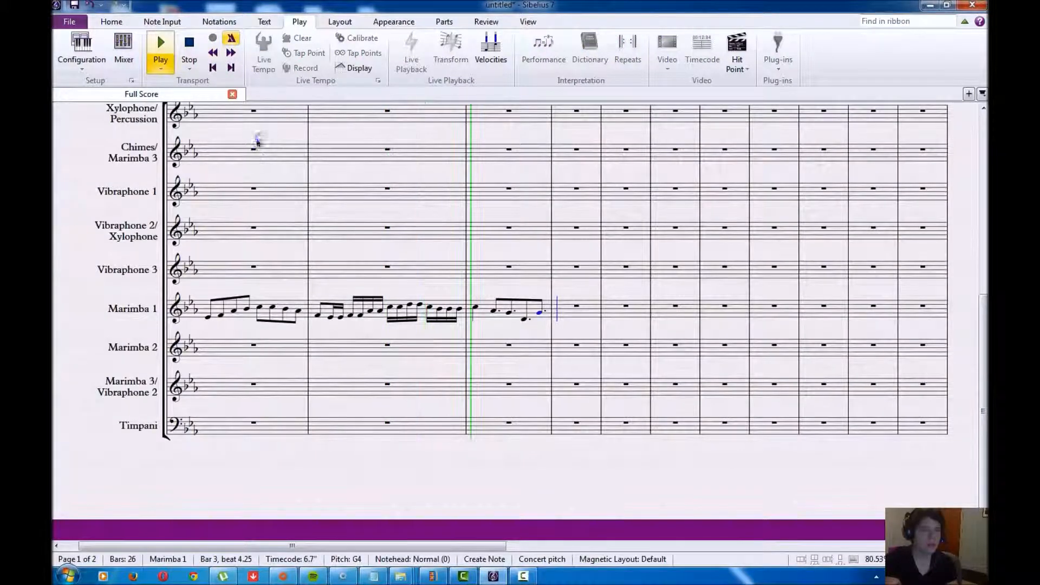
click(191, 48)
key(c)
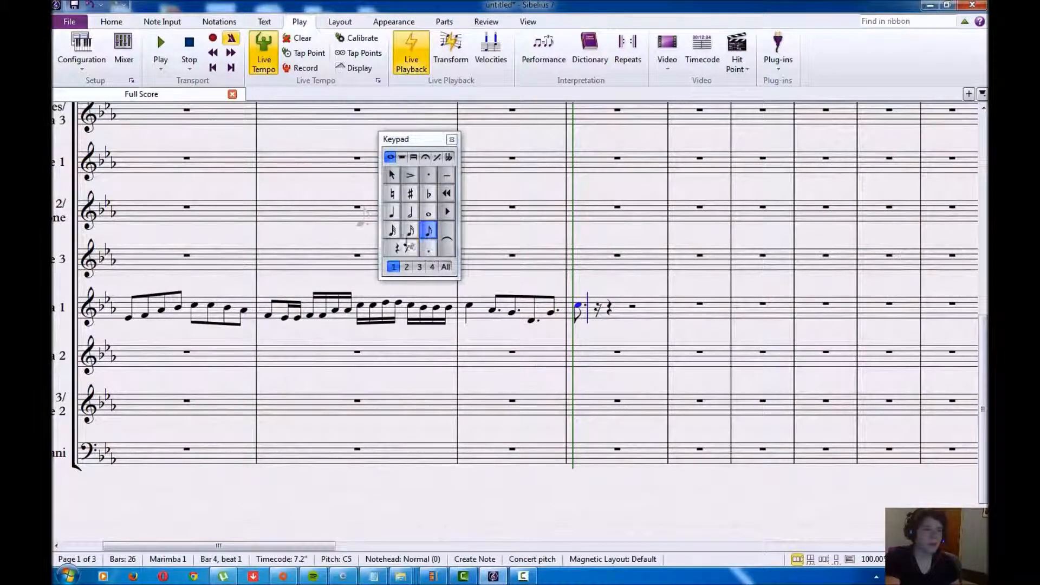
click(390, 215)
click(410, 215)
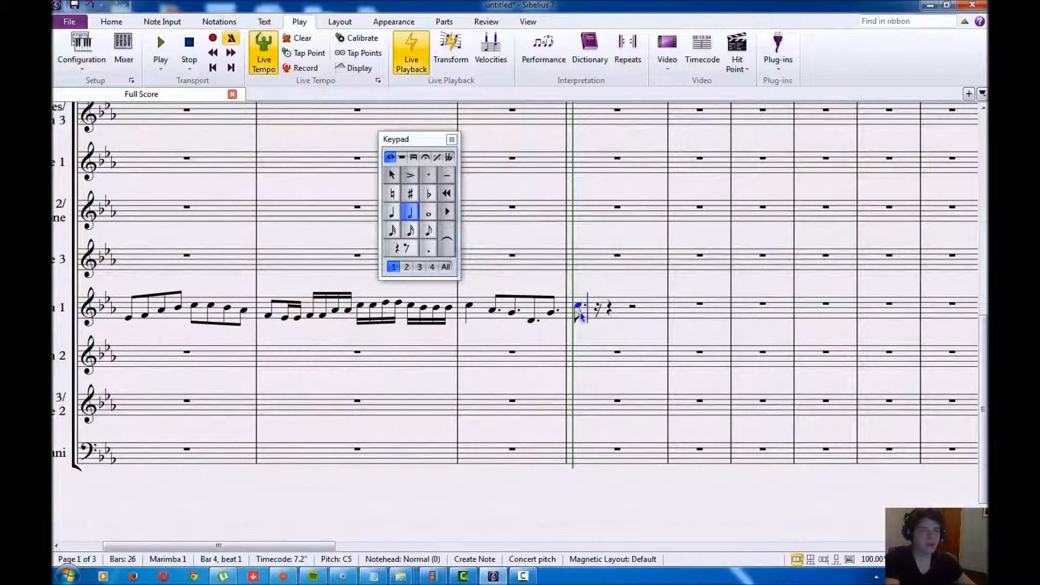
click(414, 229)
click(427, 230)
click(361, 206)
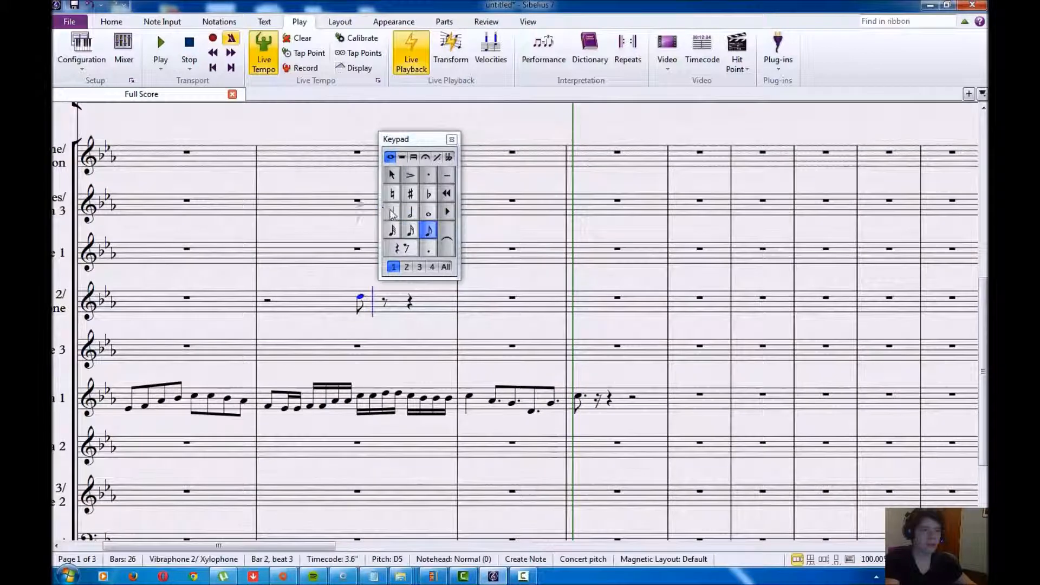
key(ctrl+z)
key(ctrl+z)
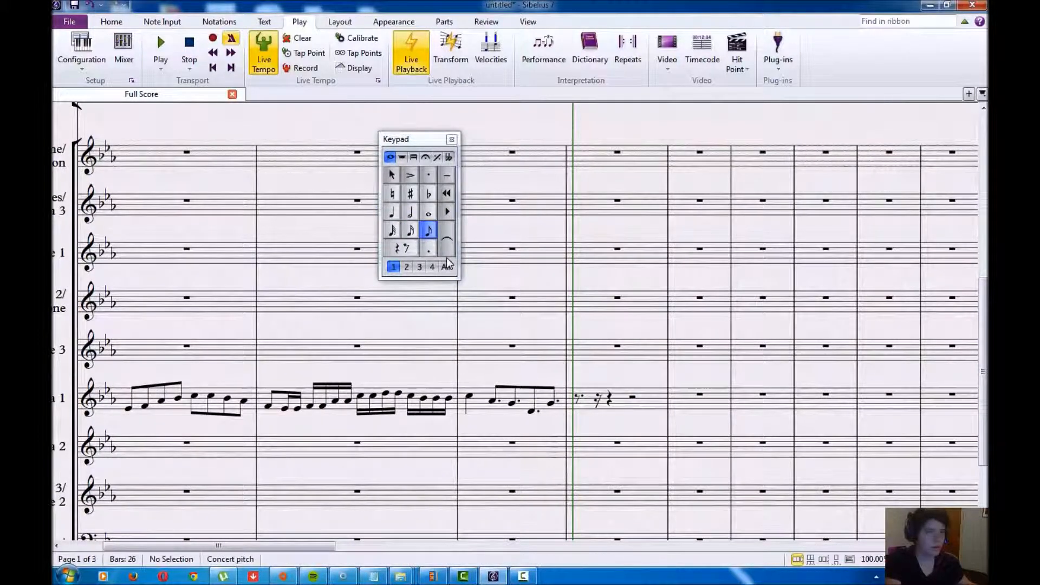
Enter a quarter note Ab4 on beat 1 of bar 4 in Marimba 1 and leave note input
click(392, 211)
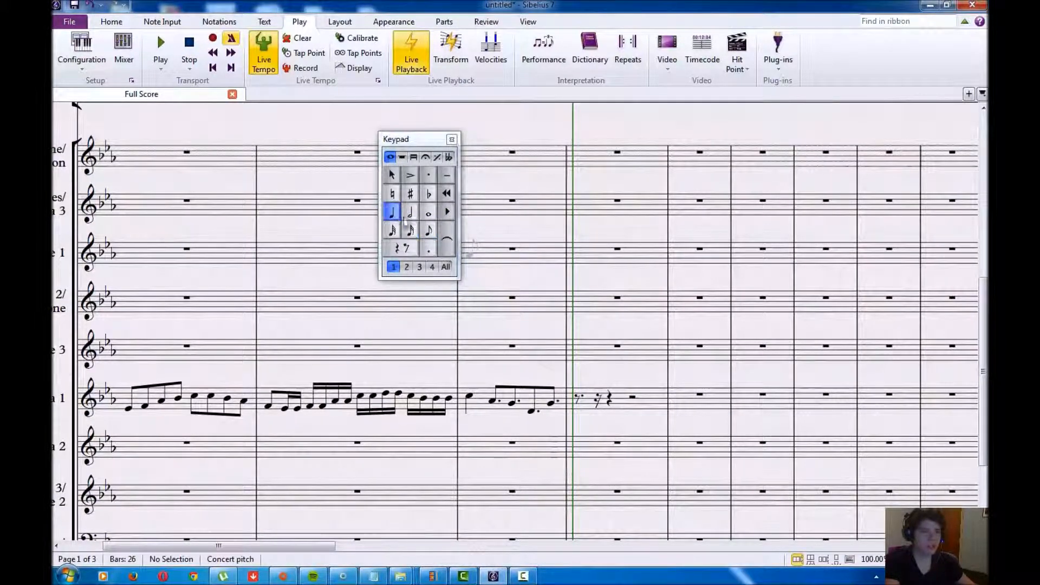
click(581, 399)
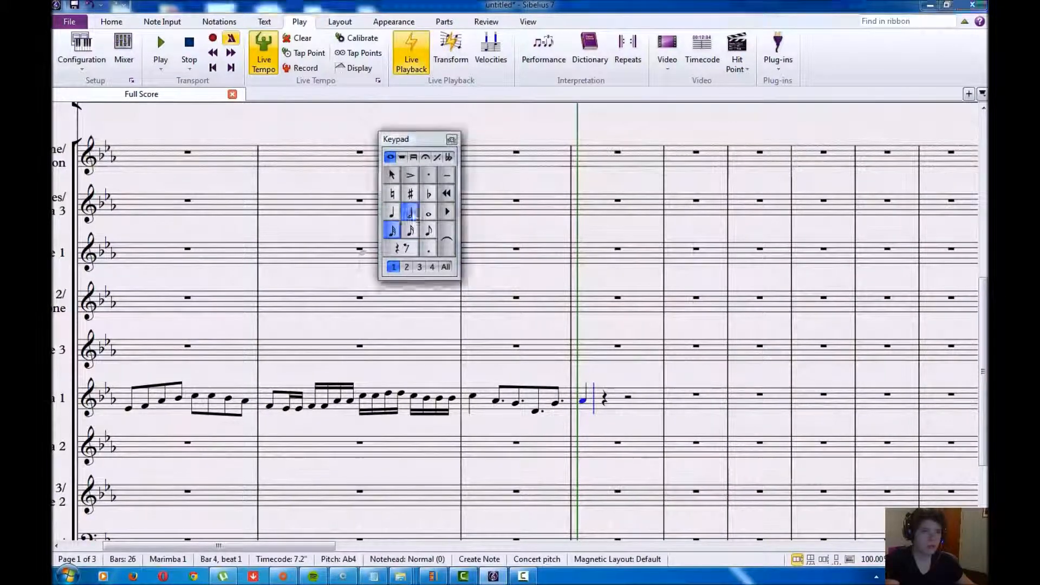
click(394, 226)
click(428, 212)
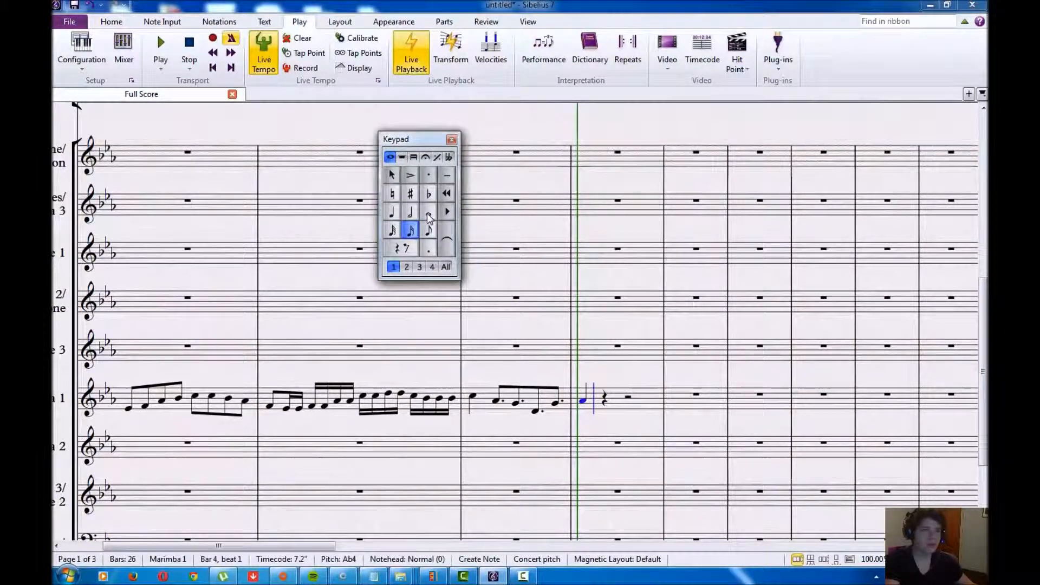
key(Escape)
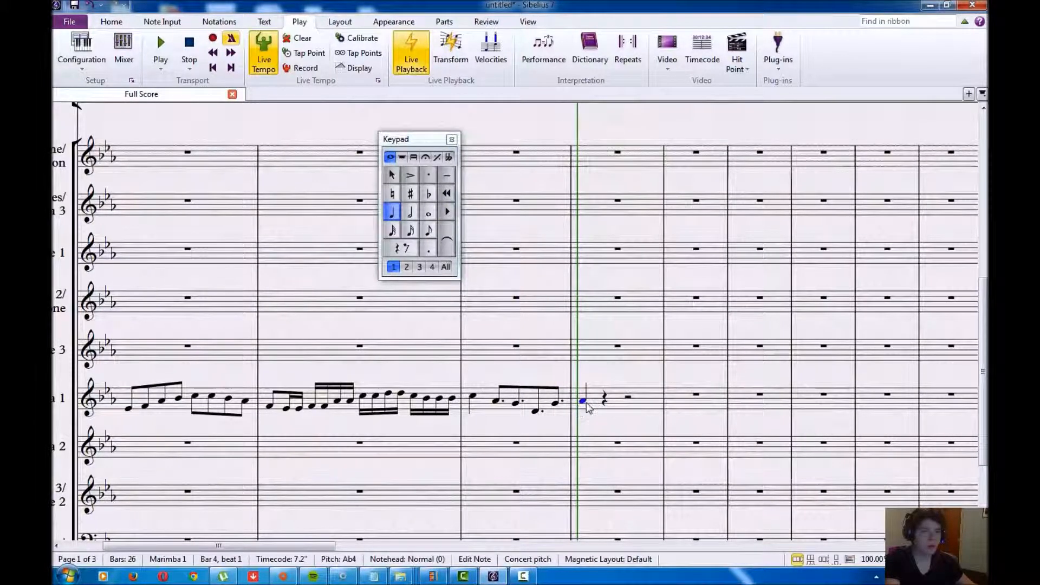
Try the bar 4 Ab4 as a dotted quarter and as a half note, and return it to a plain quarter note
click(428, 254)
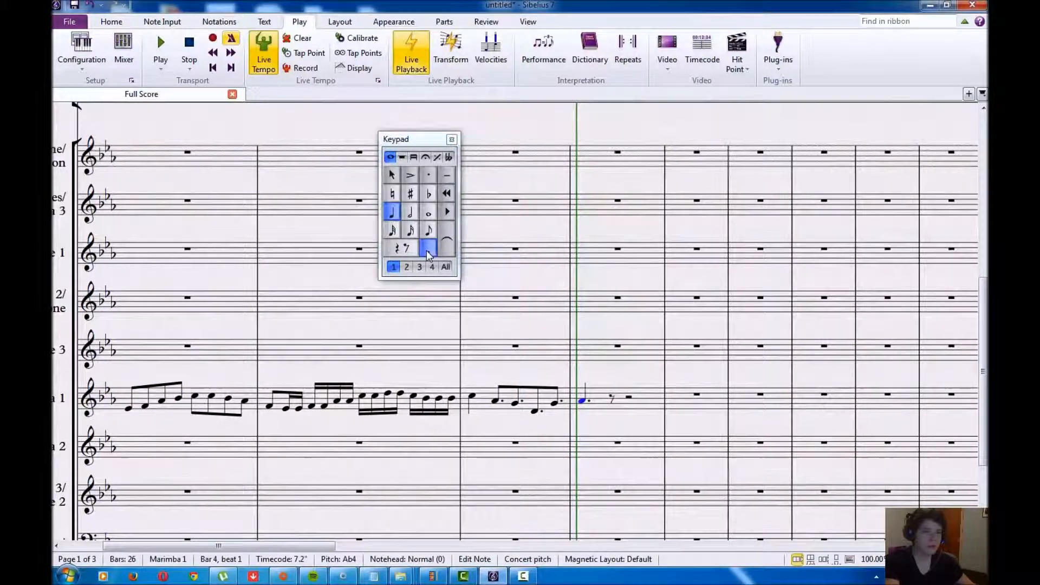
click(410, 213)
click(397, 217)
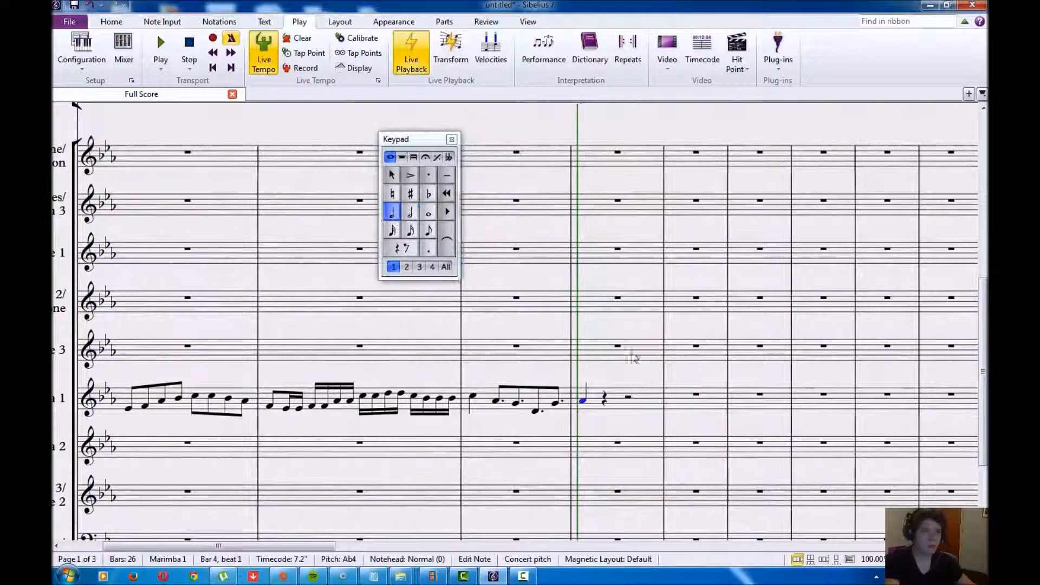
Enter an Ab4 on beat 2 of bar 4 in Marimba 1 and change its value to a dotted half note
click(607, 404)
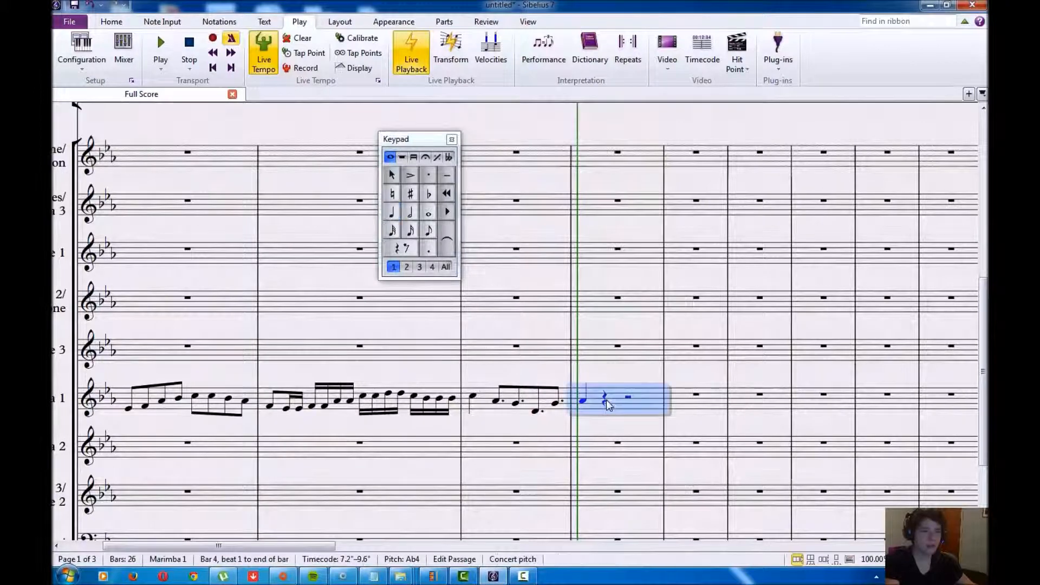
click(606, 401)
key(n)
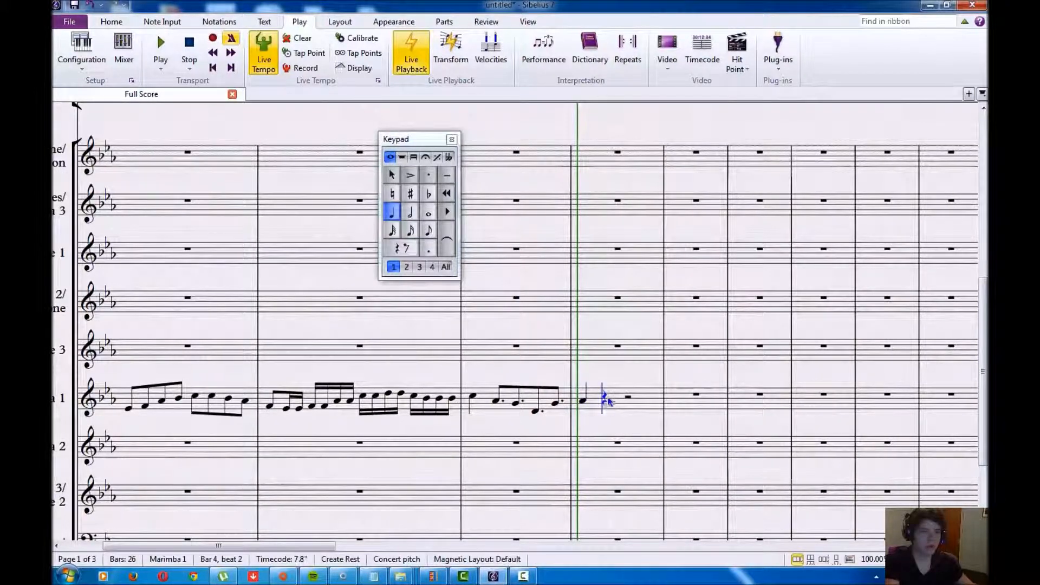
key(a)
key(3)
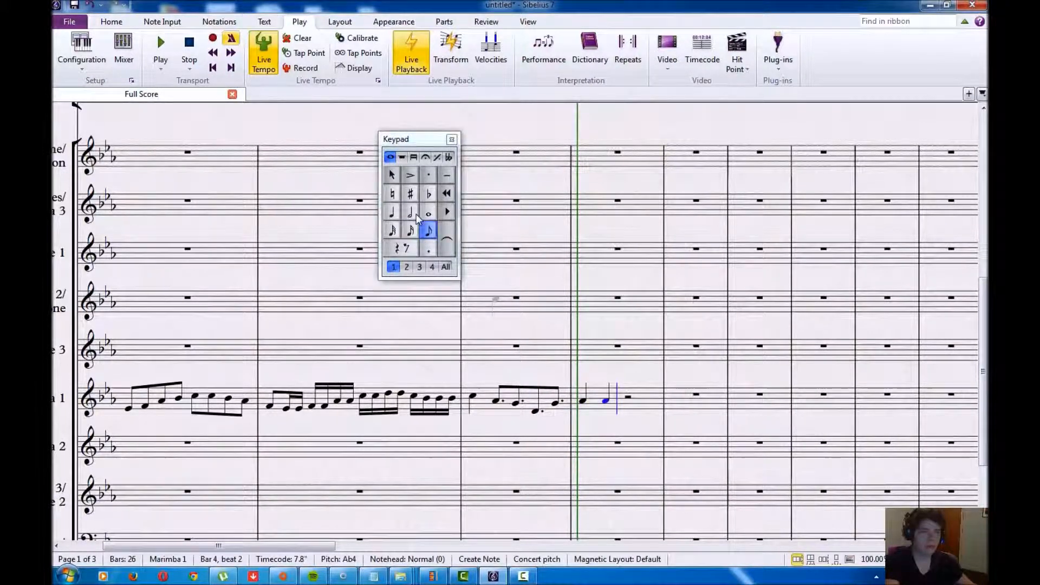
click(410, 230)
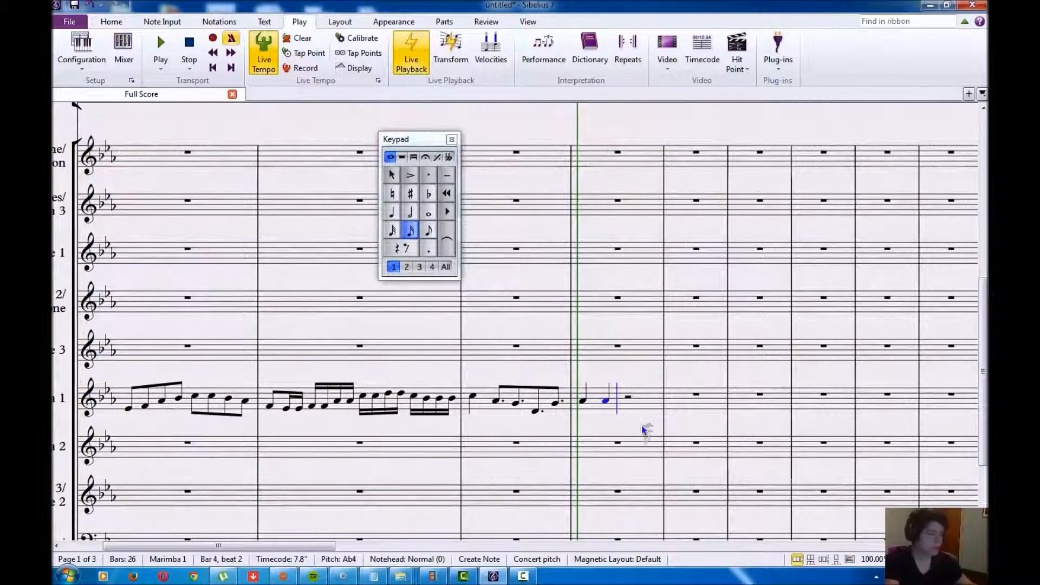
key(Escape)
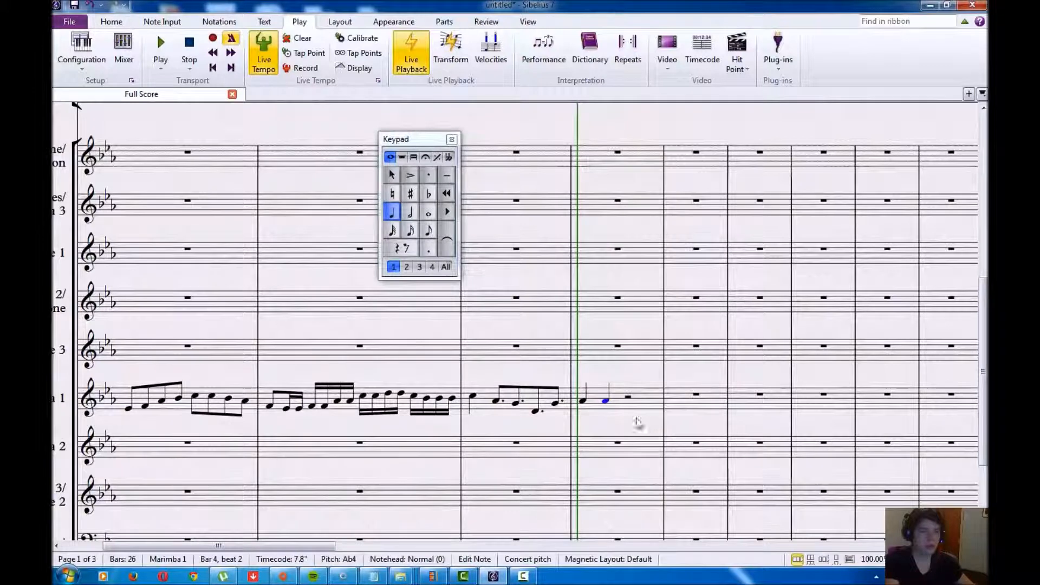
click(409, 213)
click(432, 255)
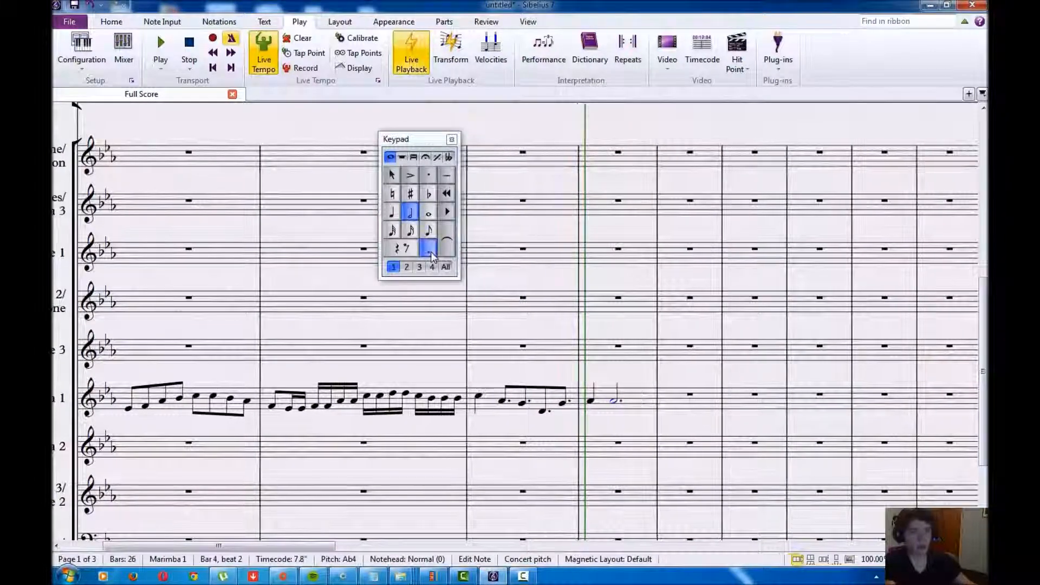